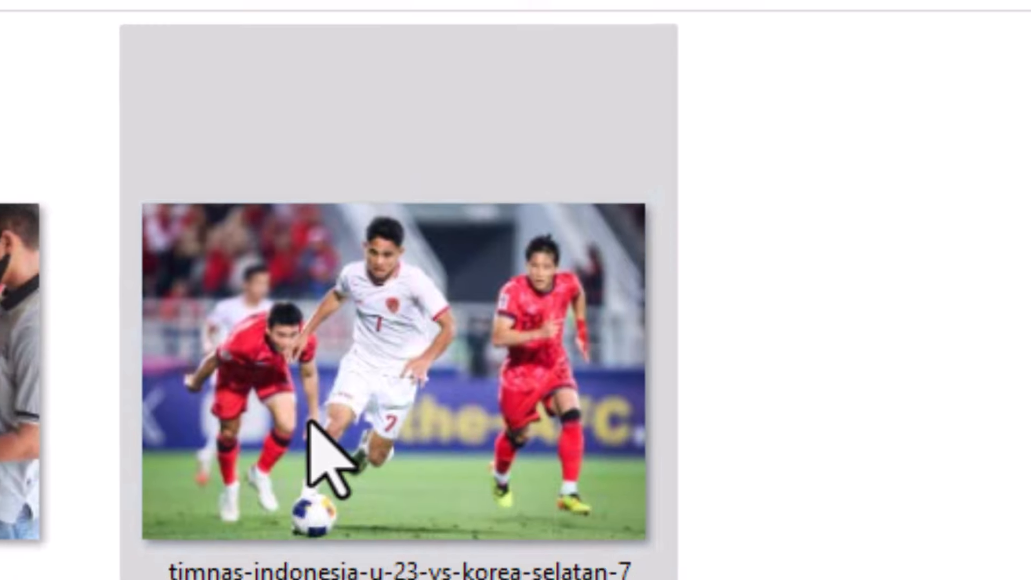
- Open the timnas-indonesia-u-23-vs-korea-selatan-7 photo in Photos and send it to Designer for editing
right_click(317, 436)
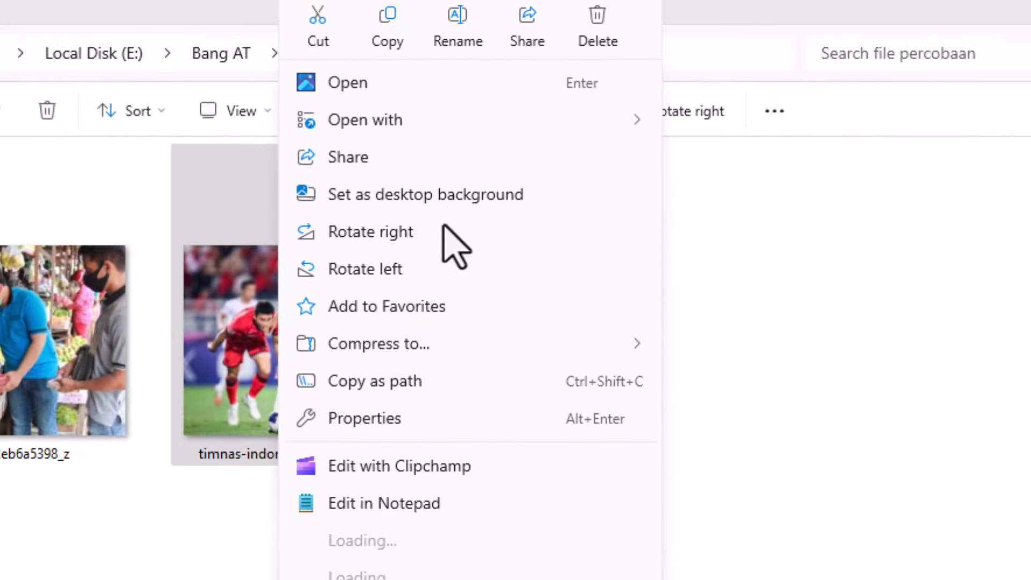
mouse_move(450, 135)
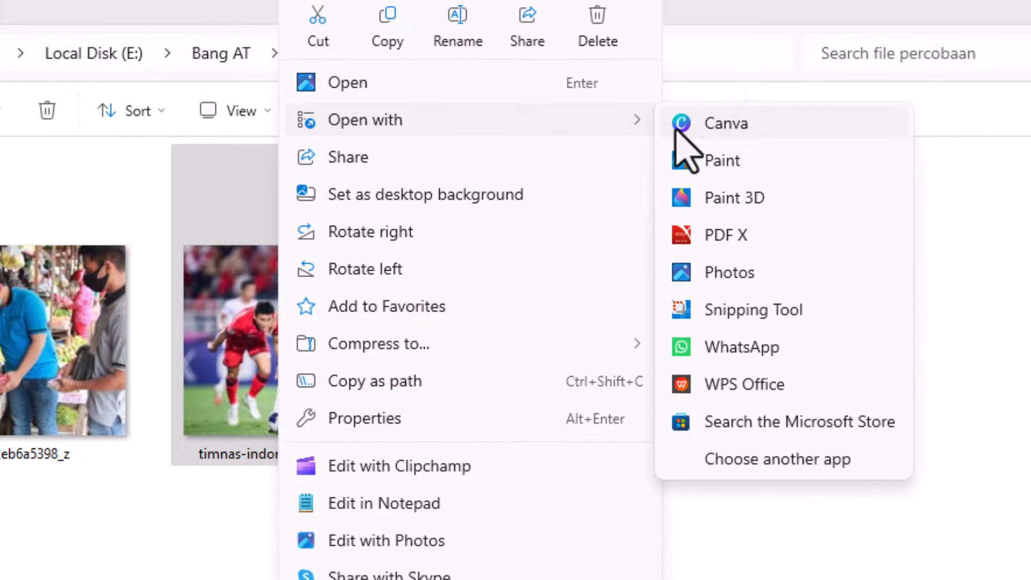
click(722, 272)
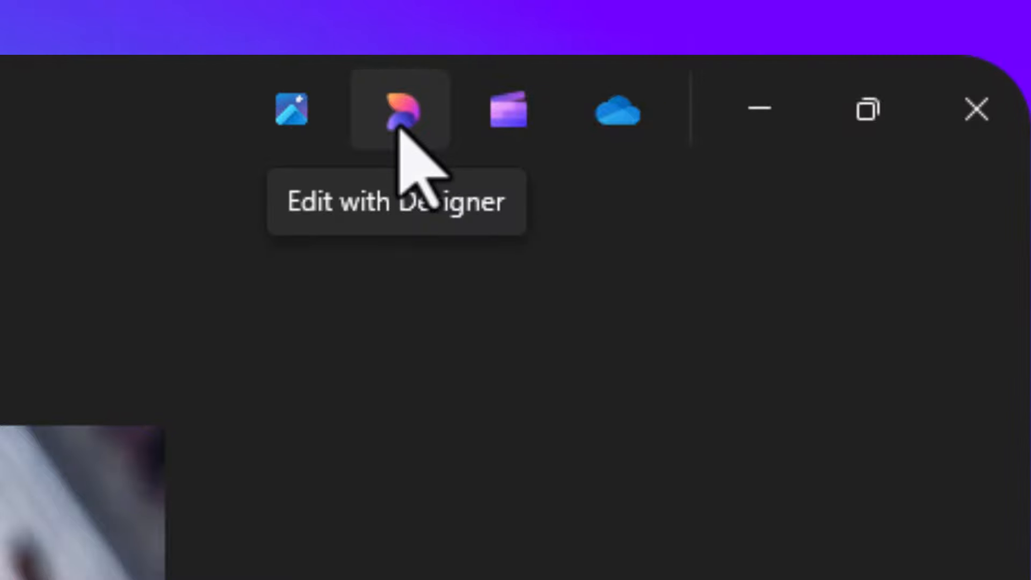
click(398, 129)
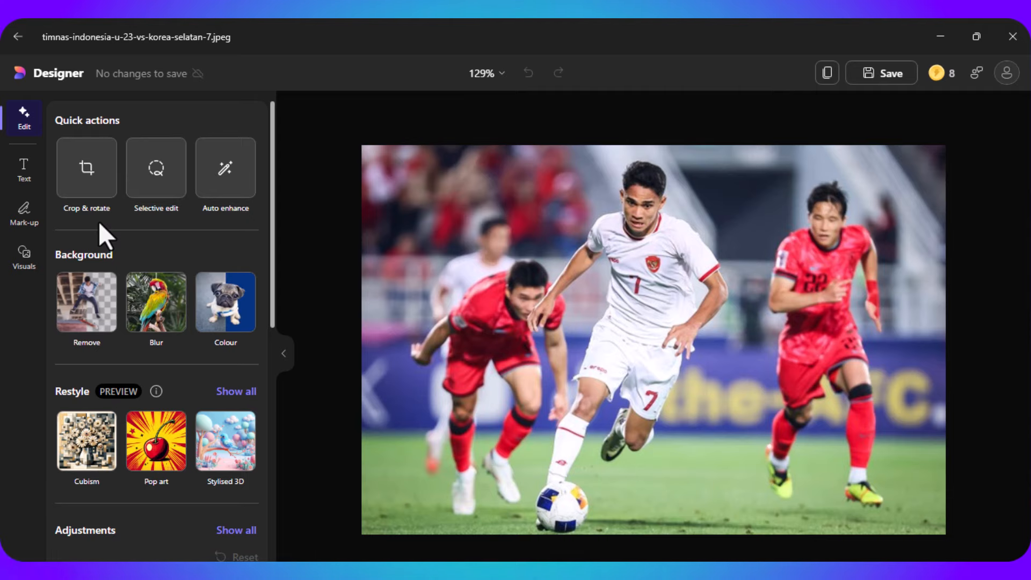
- Try a 16:9 crop on the photo, stepping back and forth through the history and ending with it undone
click(97, 202)
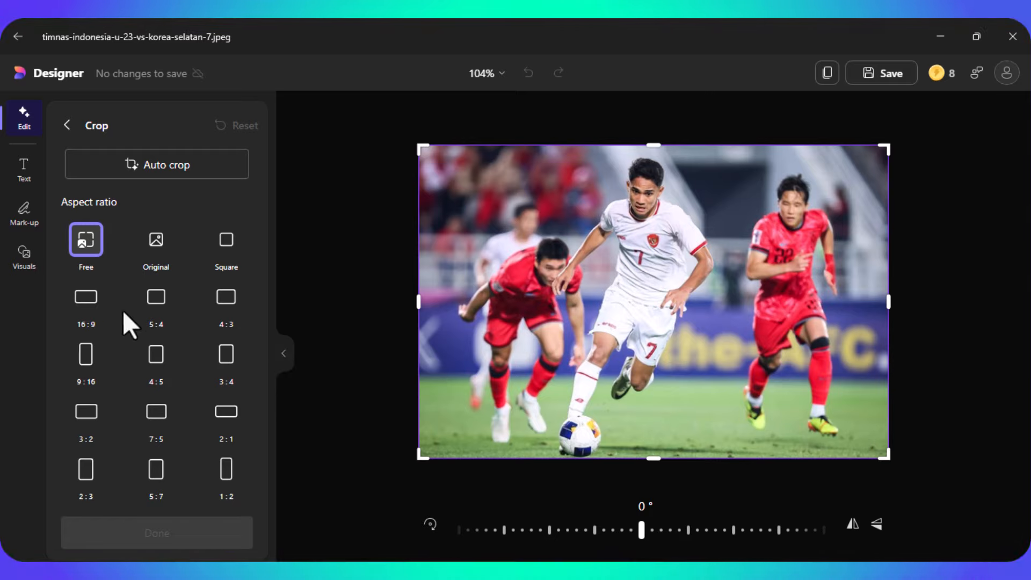
click(91, 317)
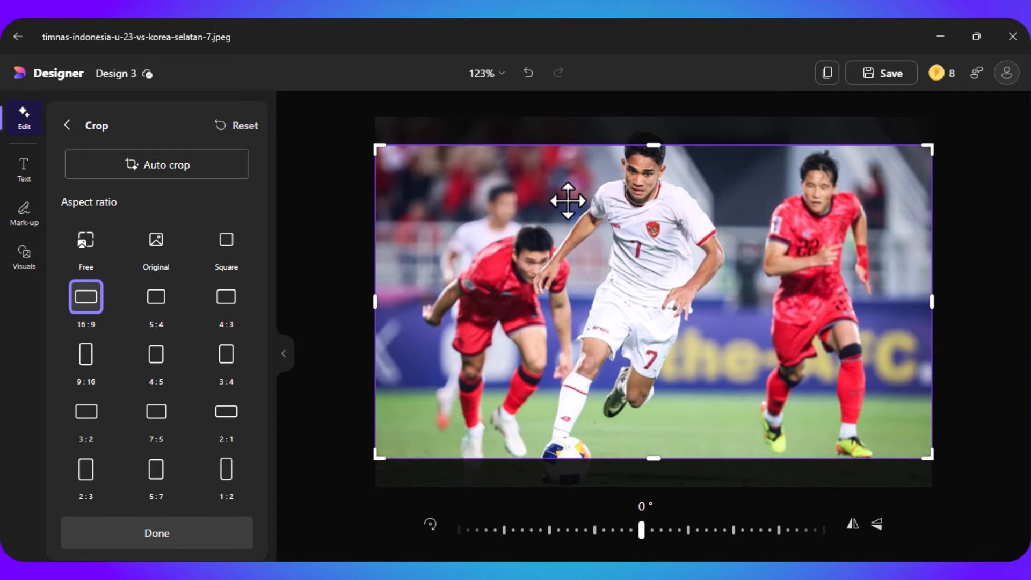
click(529, 73)
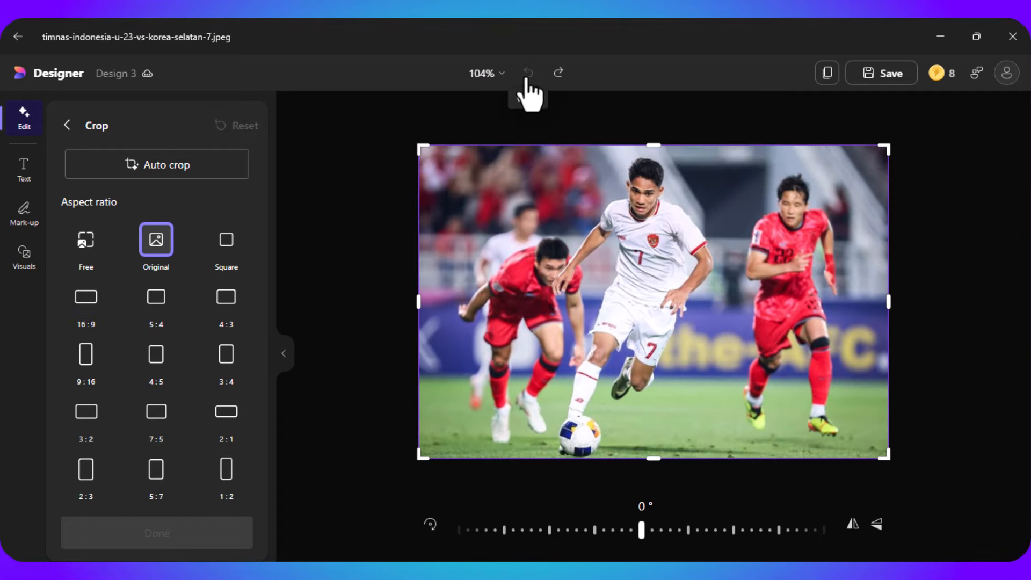
click(559, 83)
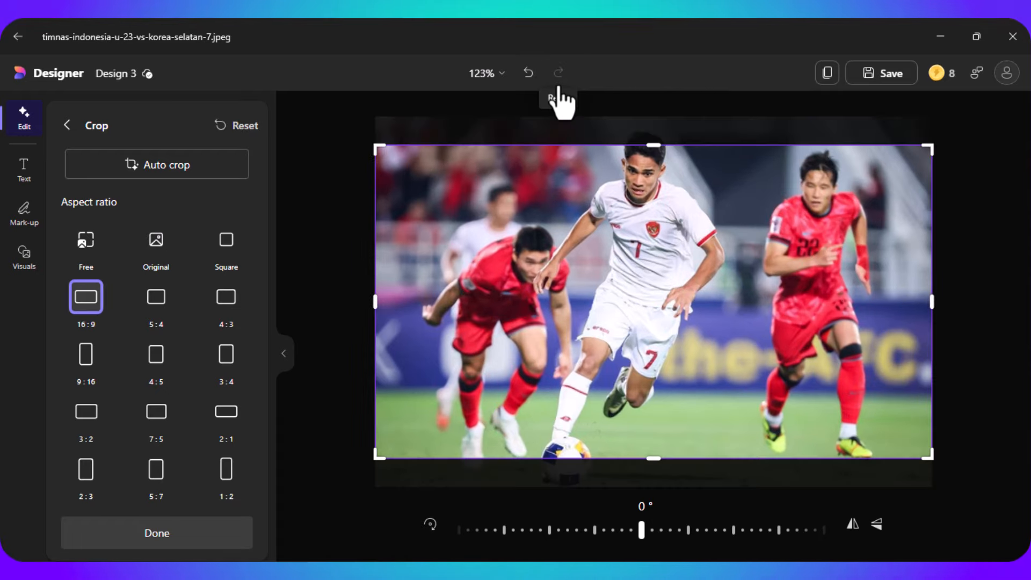
click(529, 80)
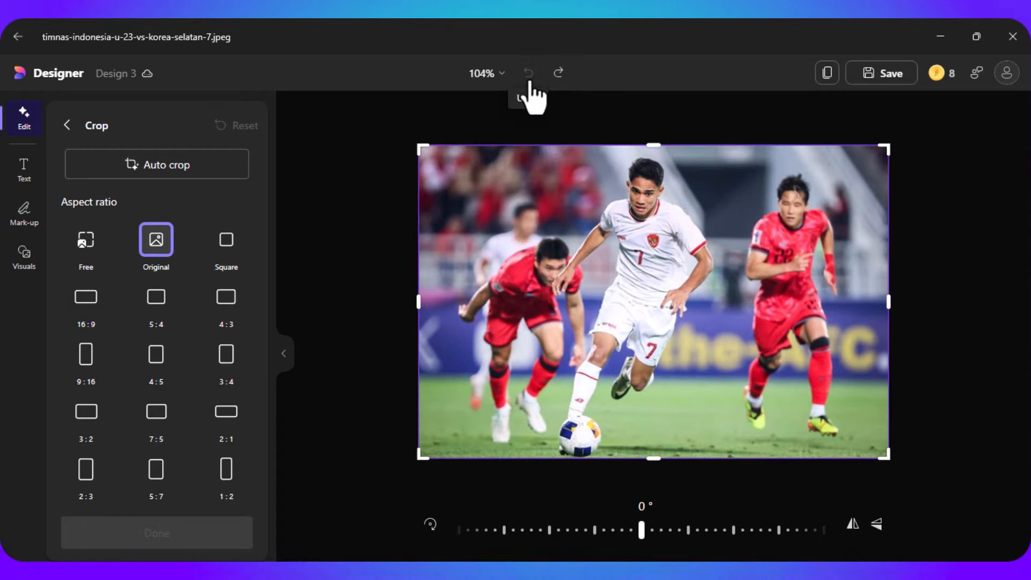
- Try the 16:9 crop again with the photo slightly repositioned inside the crop frame, and undo it
click(91, 304)
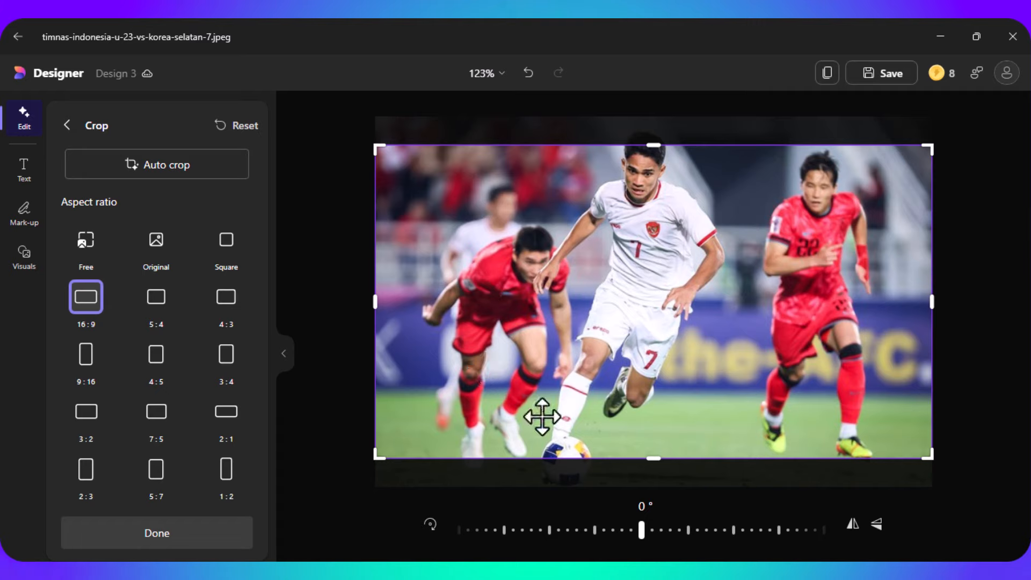
mouse_move(578, 396)
mouse_down()
mouse_move(582, 375)
mouse_move(578, 412)
mouse_move(575, 391)
mouse_up()
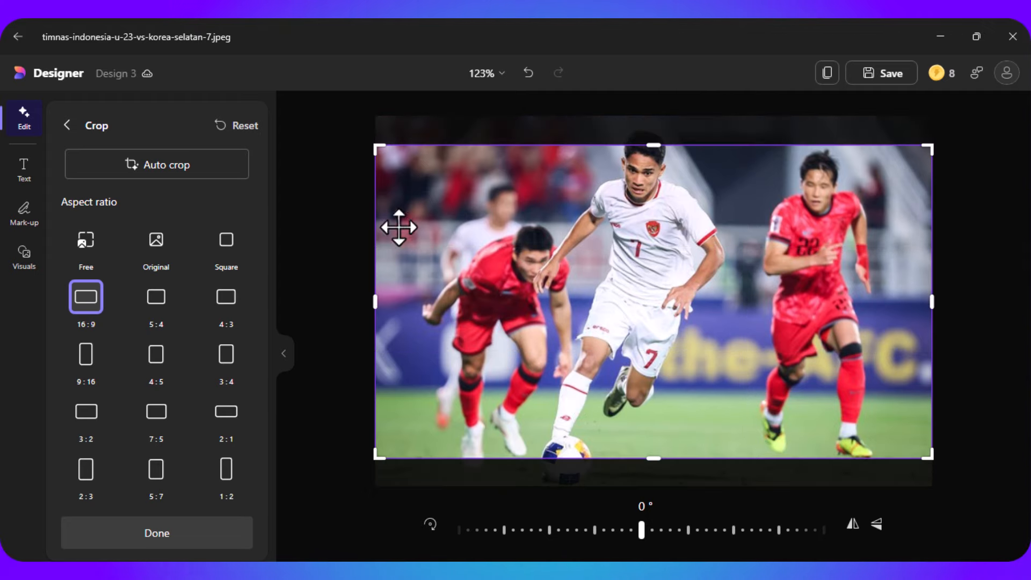
click(529, 87)
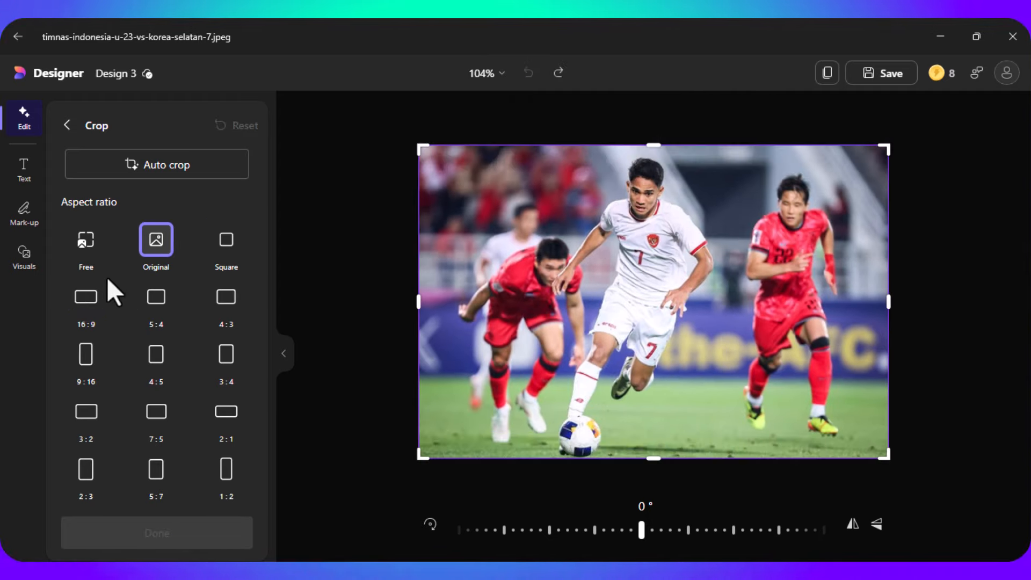
- Try a 16:9 crop, return to the original aspect ratio and auto crop the photo
click(87, 301)
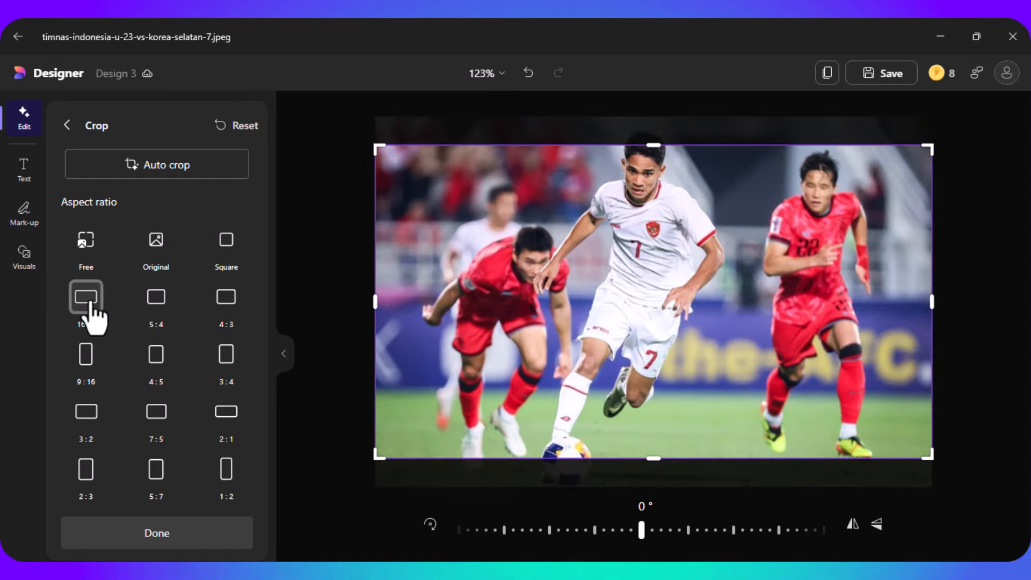
click(154, 259)
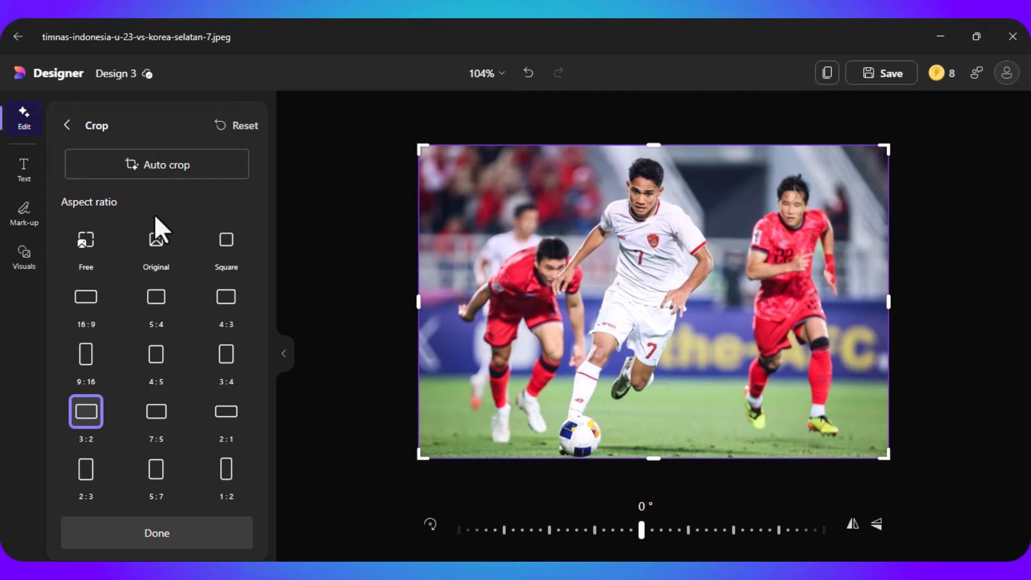
click(151, 175)
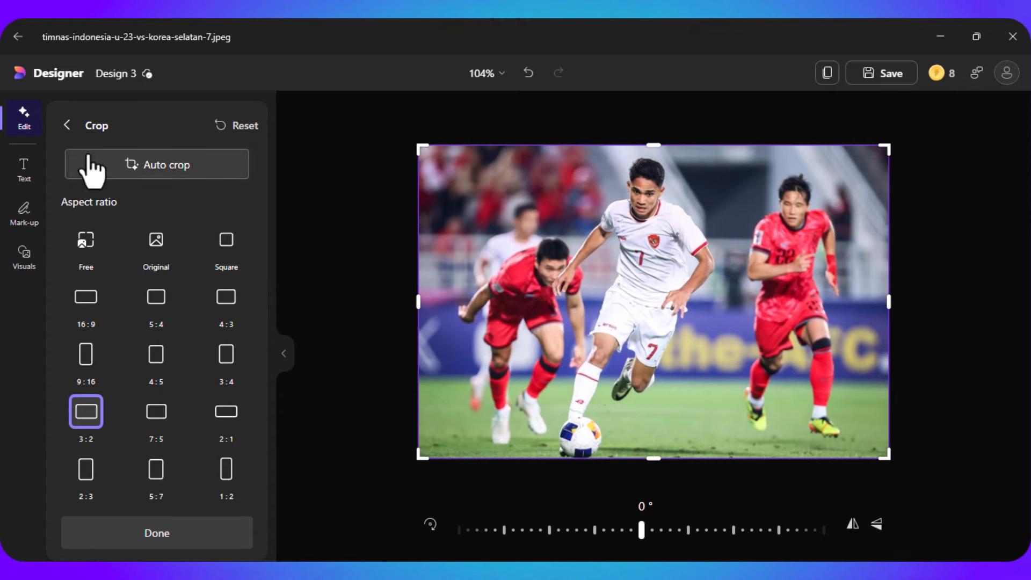
click(67, 125)
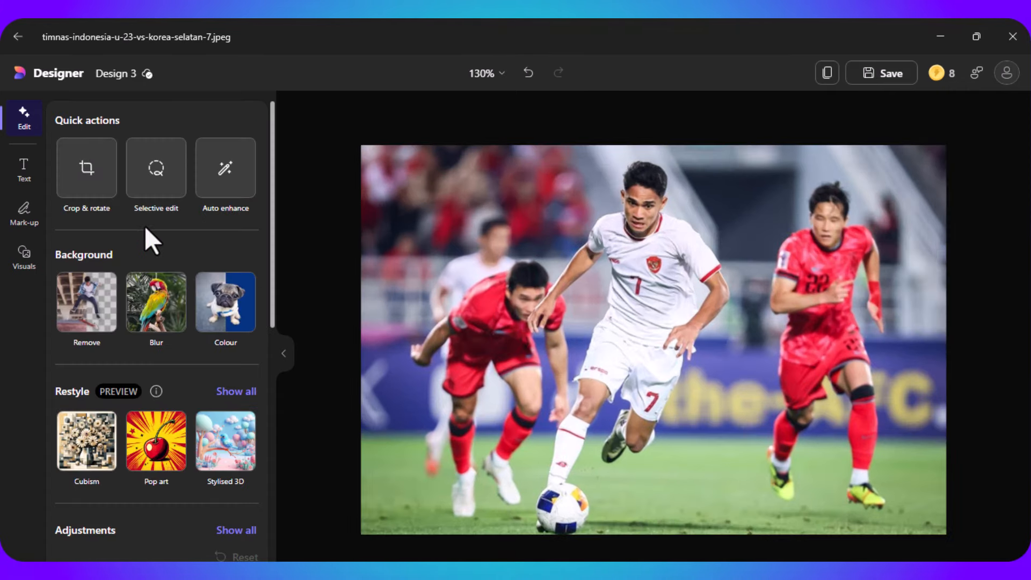
- Using Selective edit, erase the rightmost red player and move the white number 7 player left over the other red player
click(157, 196)
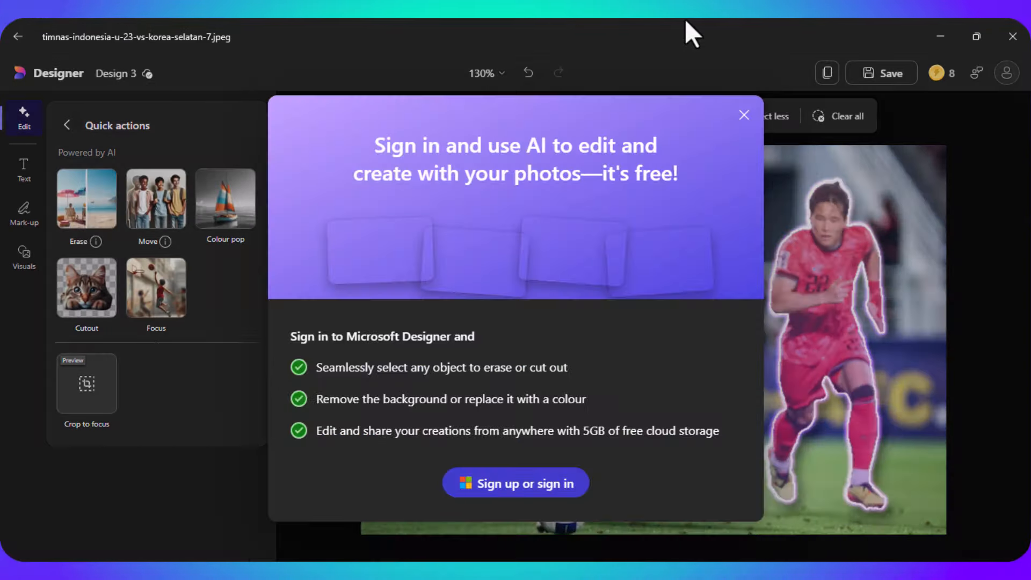
key(Escape)
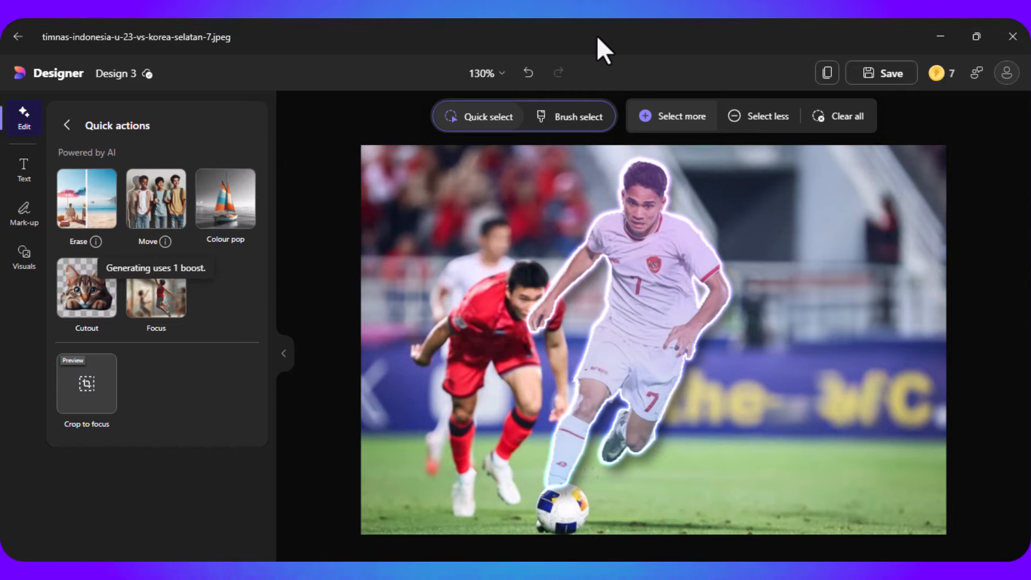
click(201, 192)
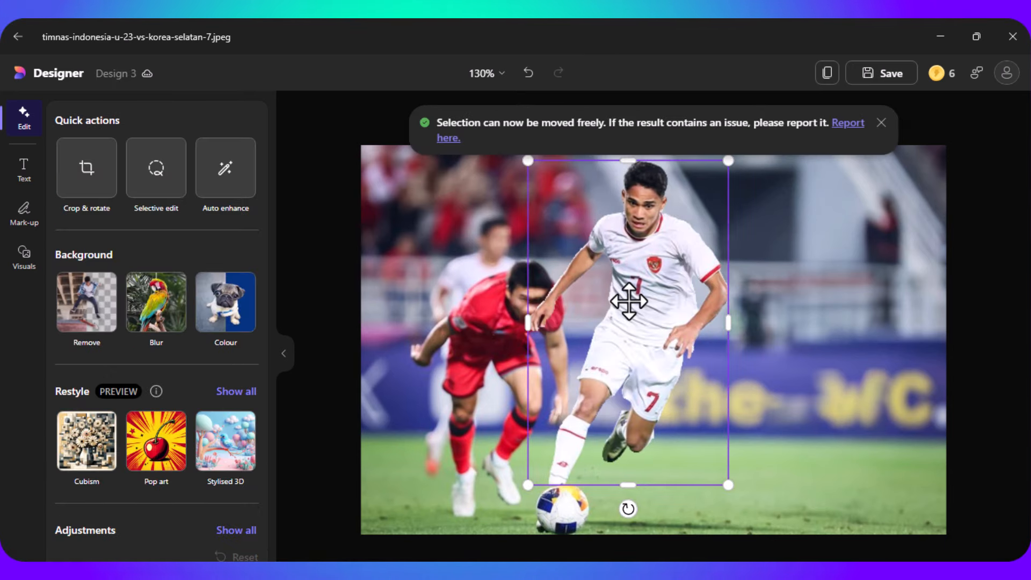
drag(628, 301, 528, 294)
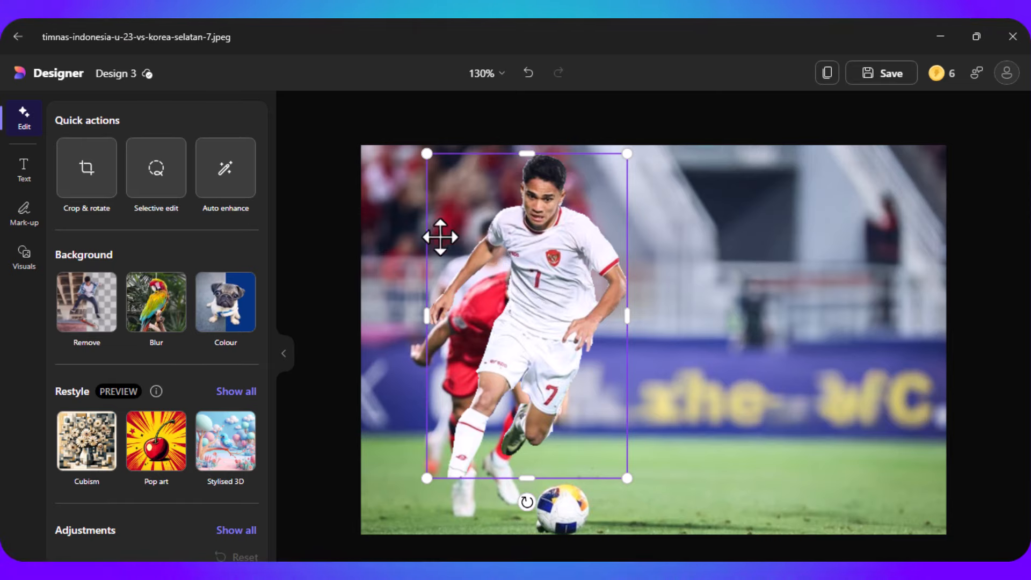
click(159, 189)
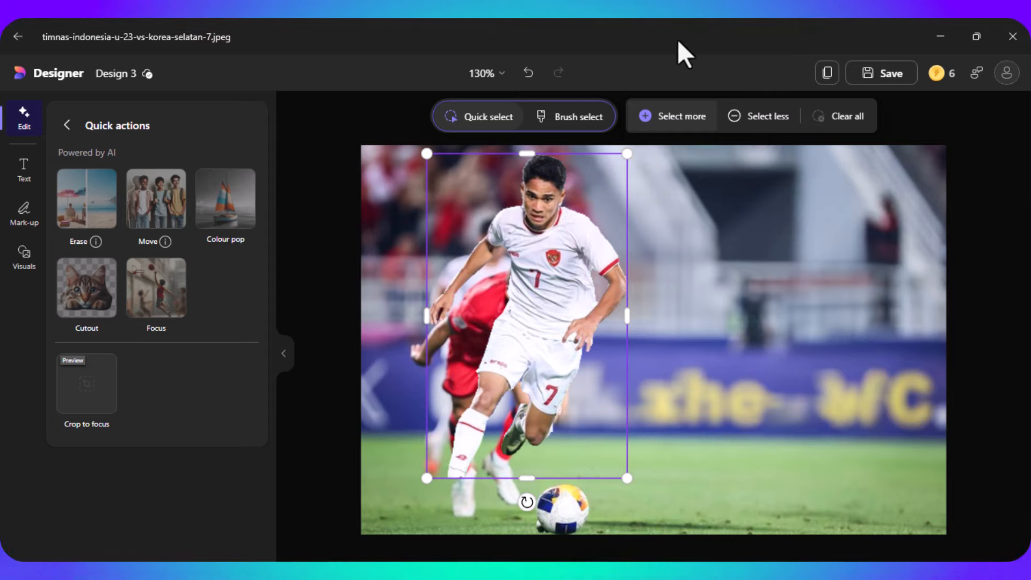
key(Escape)
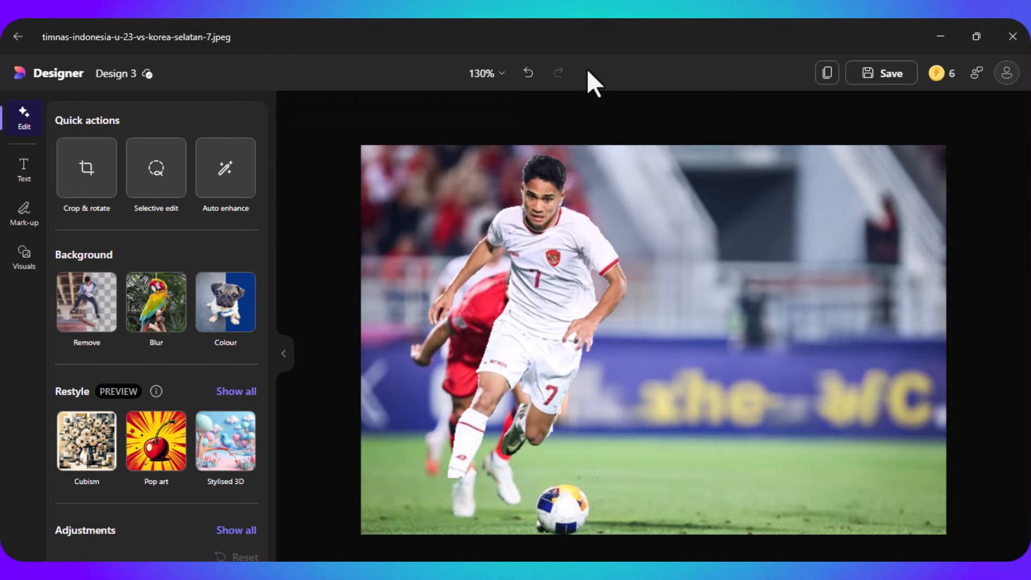
- View the edited photo at Zoom to fill and 200%, and return to Zoom to fit
click(501, 73)
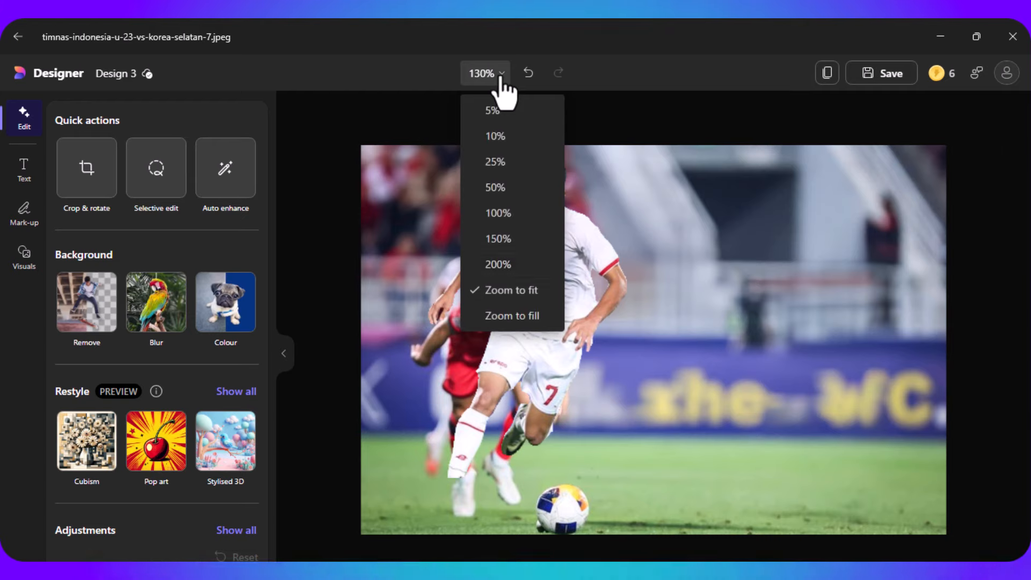
click(506, 317)
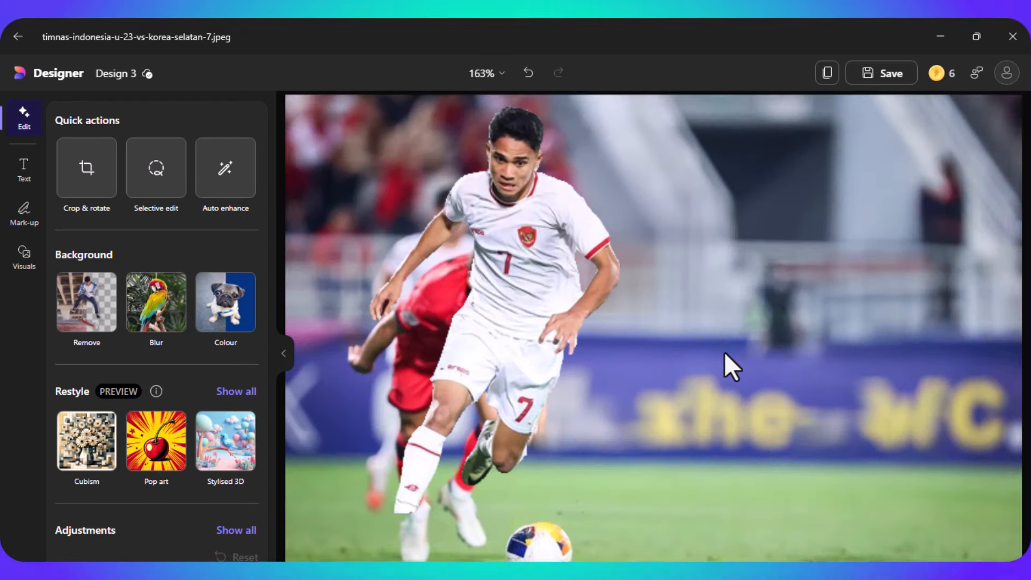
click(501, 80)
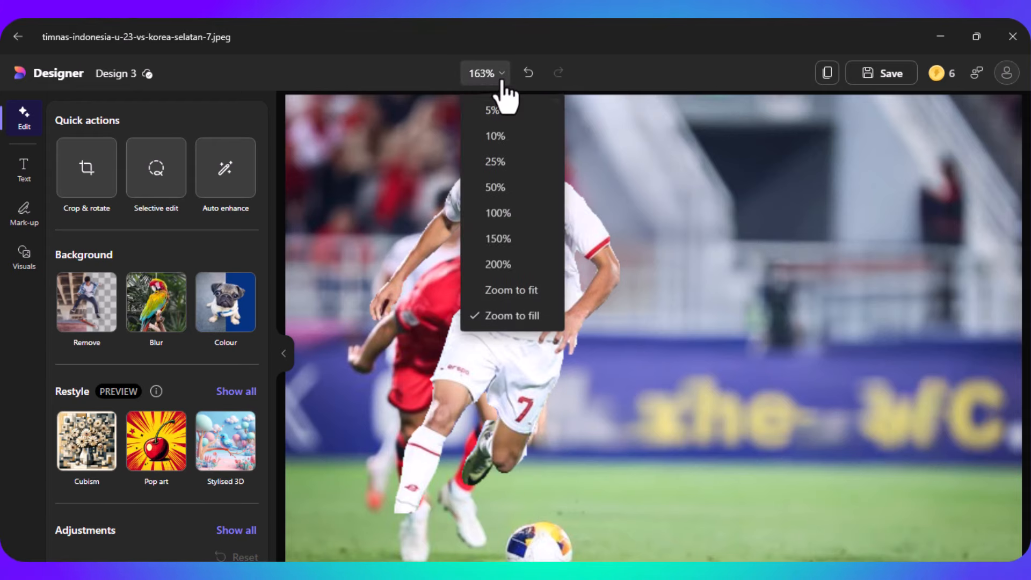
click(504, 268)
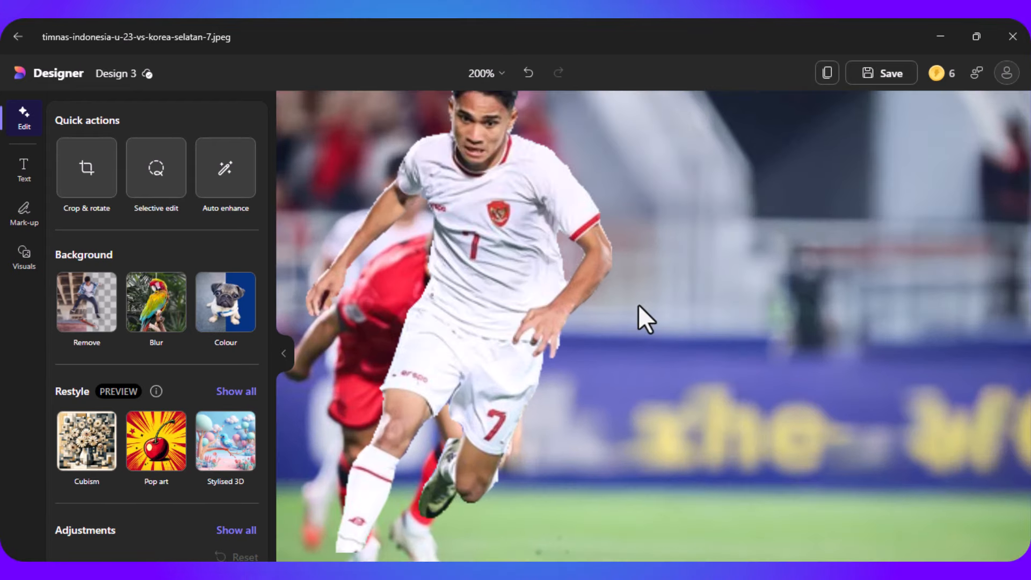
click(493, 76)
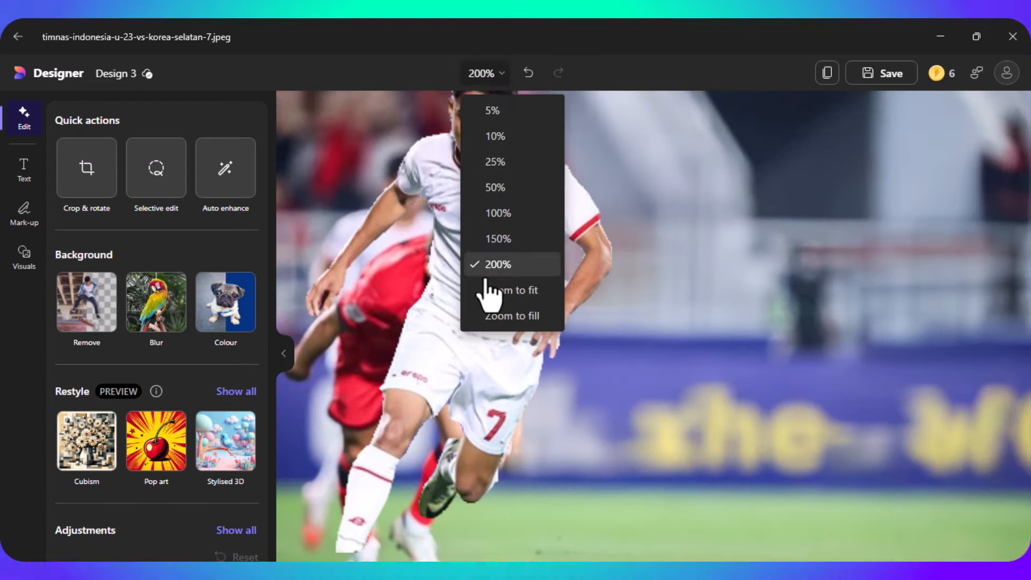
click(502, 293)
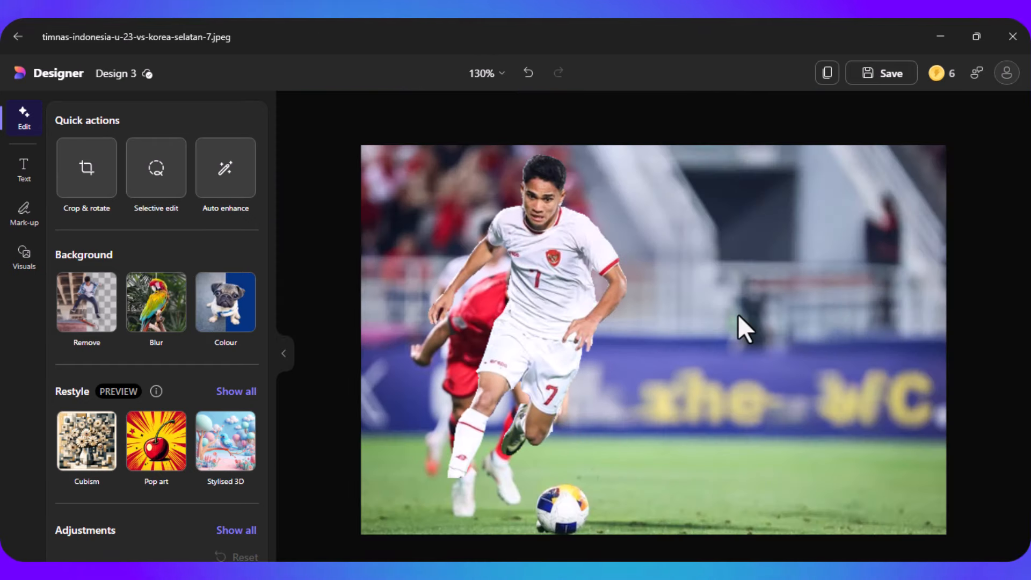
- Undo the number 7 player's move and the selective edits to restore all the players
click(528, 82)
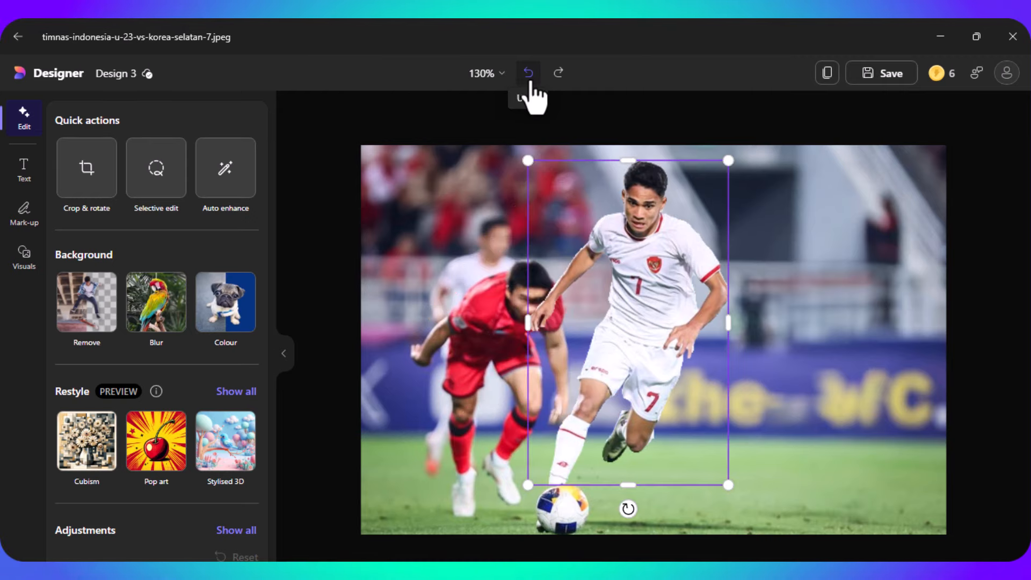
click(530, 81)
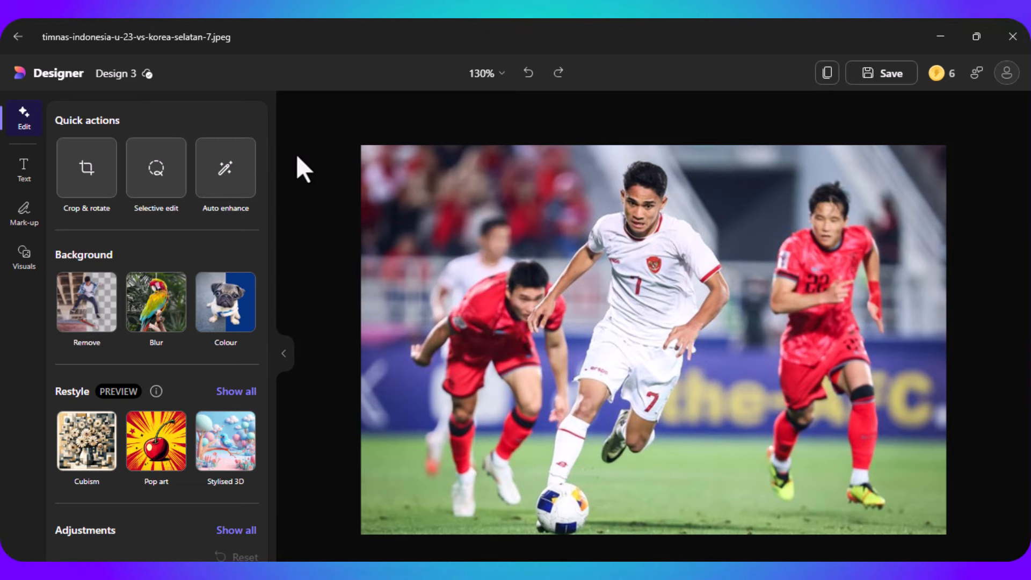
- Auto enhance the photo, try removing its background and undo the removal
click(232, 177)
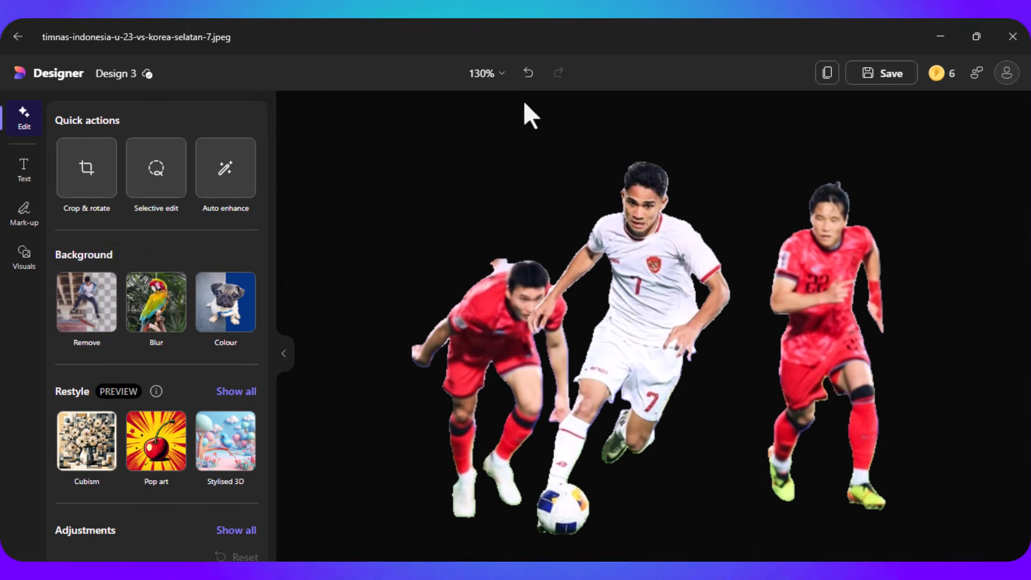
click(528, 76)
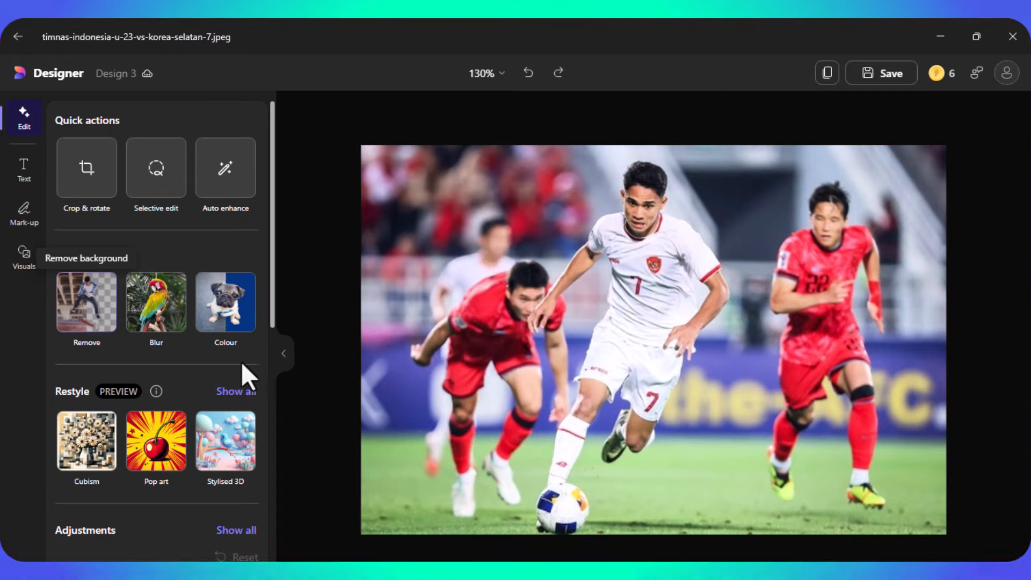
- Replace the photo's background with the solid rosy red suggested colour
click(221, 344)
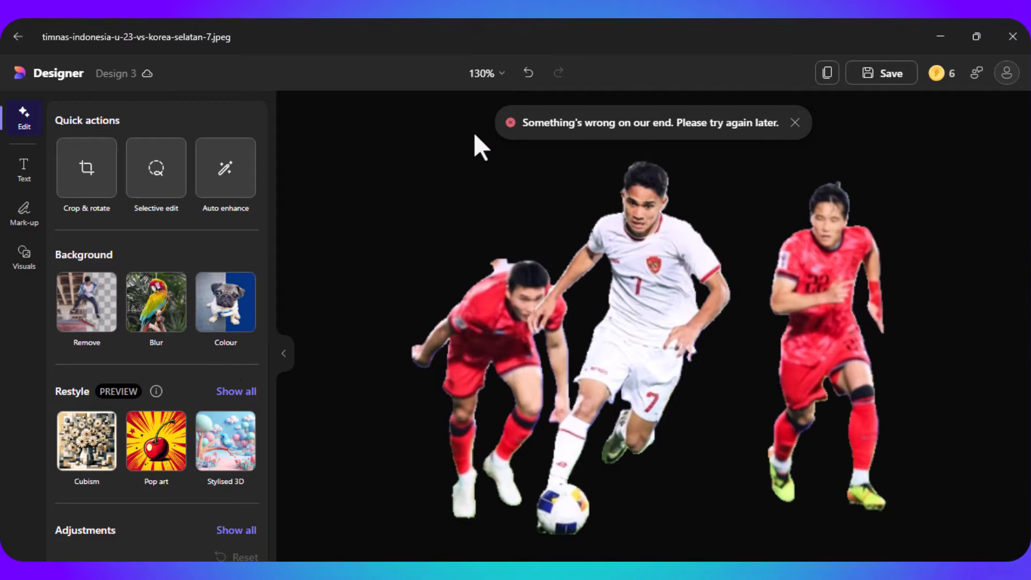
click(217, 326)
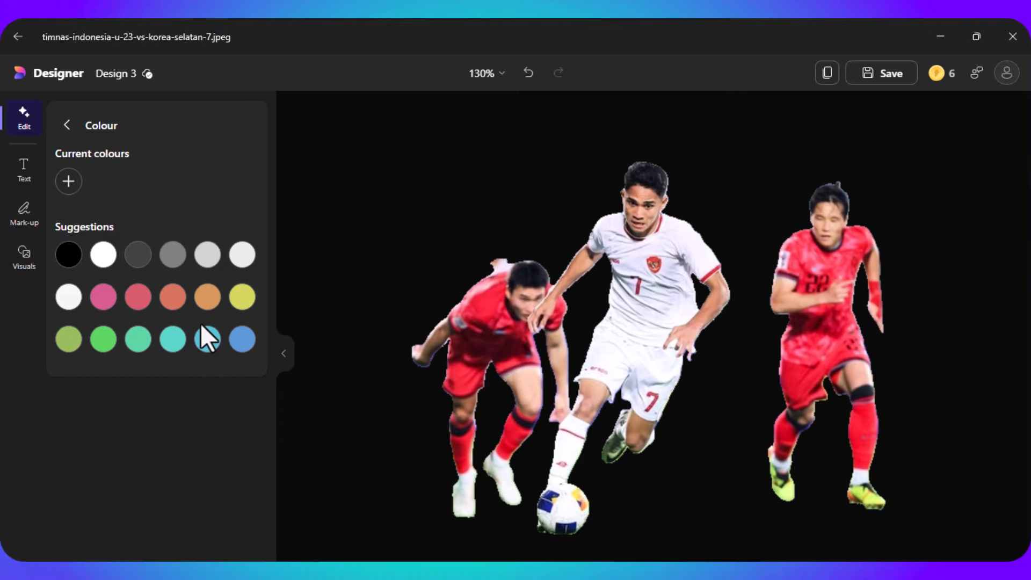
click(144, 307)
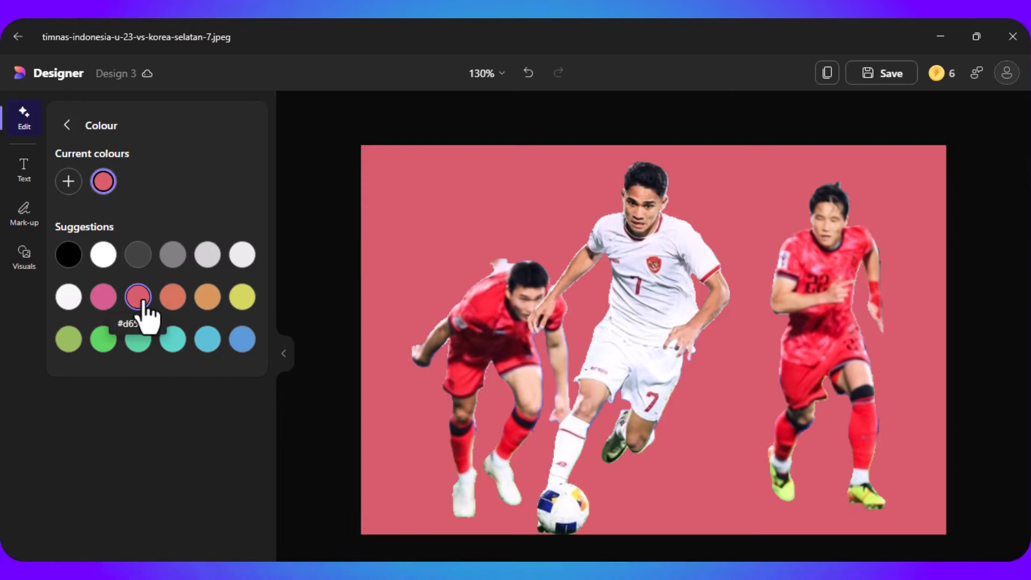
- Try light grey and blue as the photo's solid background colour, and leave the background colour options
click(208, 256)
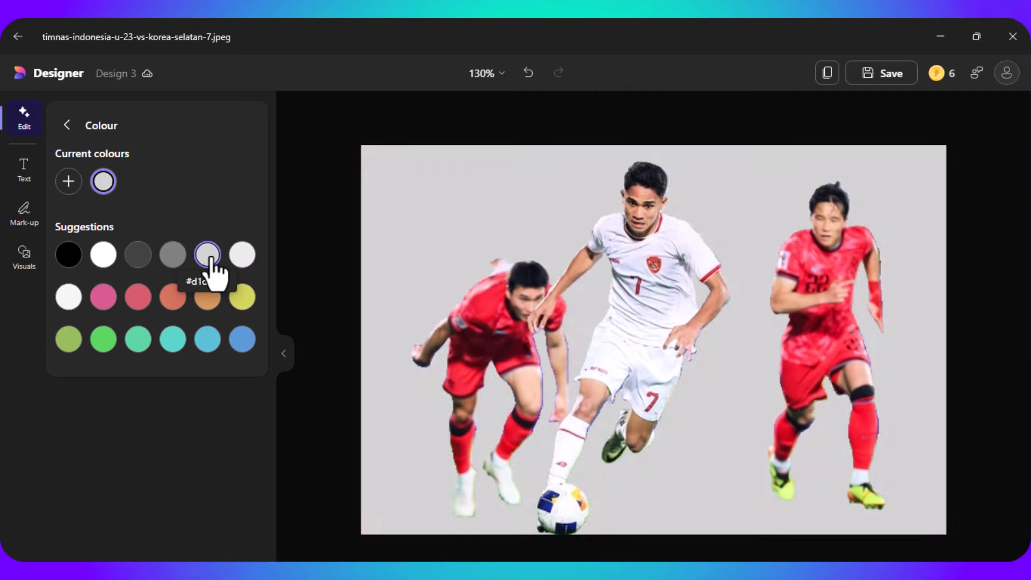
click(242, 344)
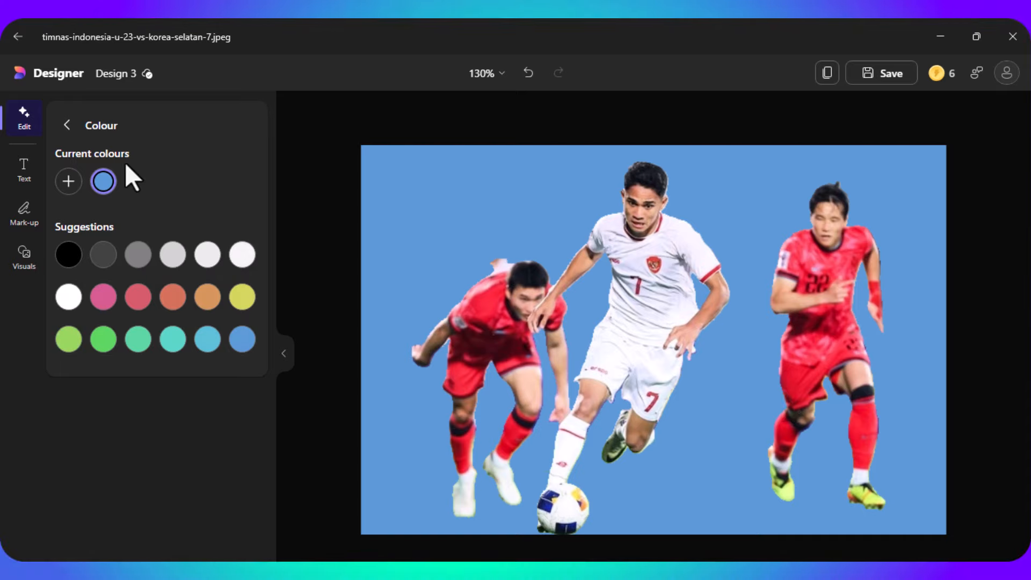
click(72, 132)
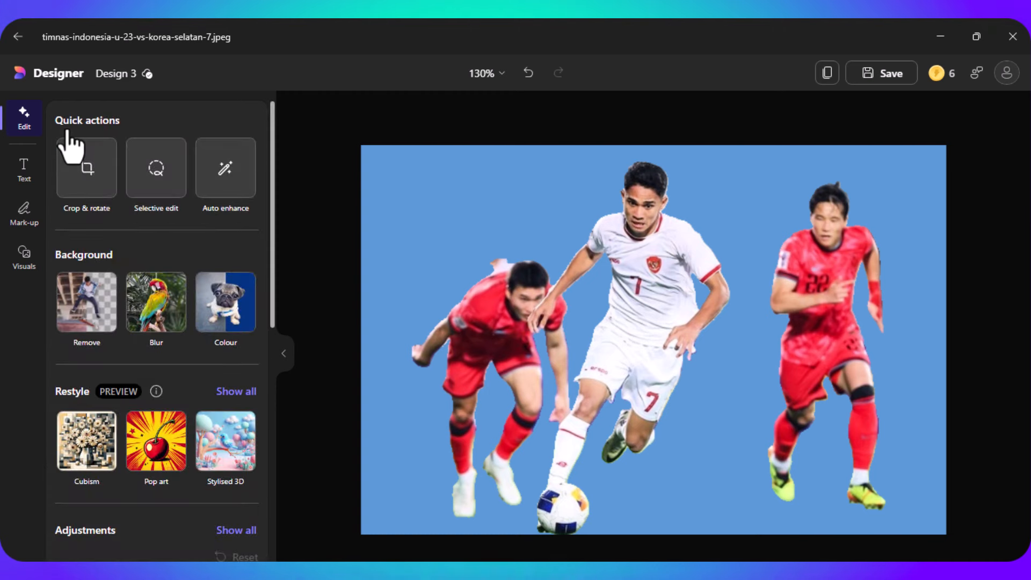
- Undo the background colour changes to bring back the photo's original stadium background
click(528, 73)
click(528, 73)
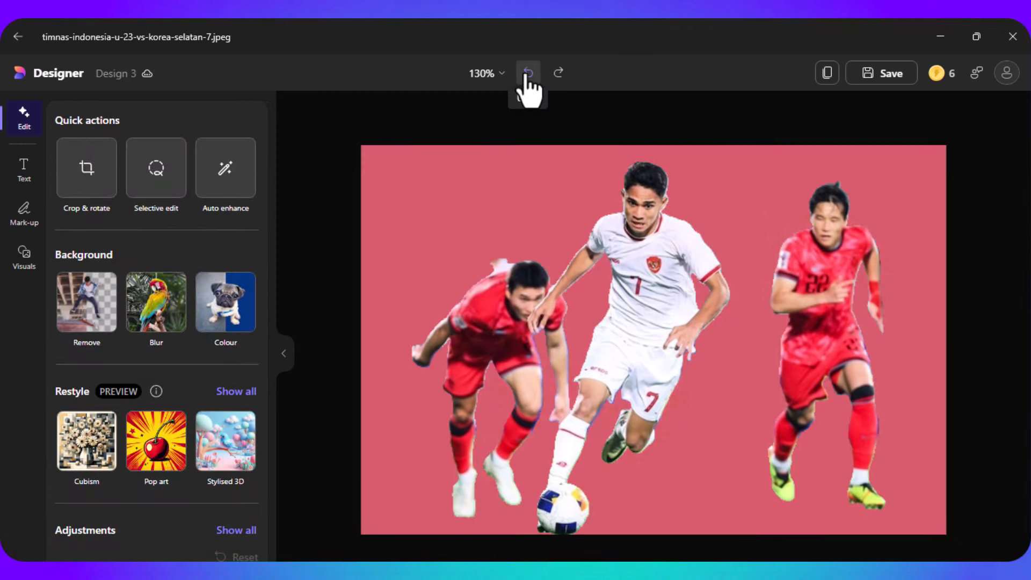
click(528, 73)
click(528, 73)
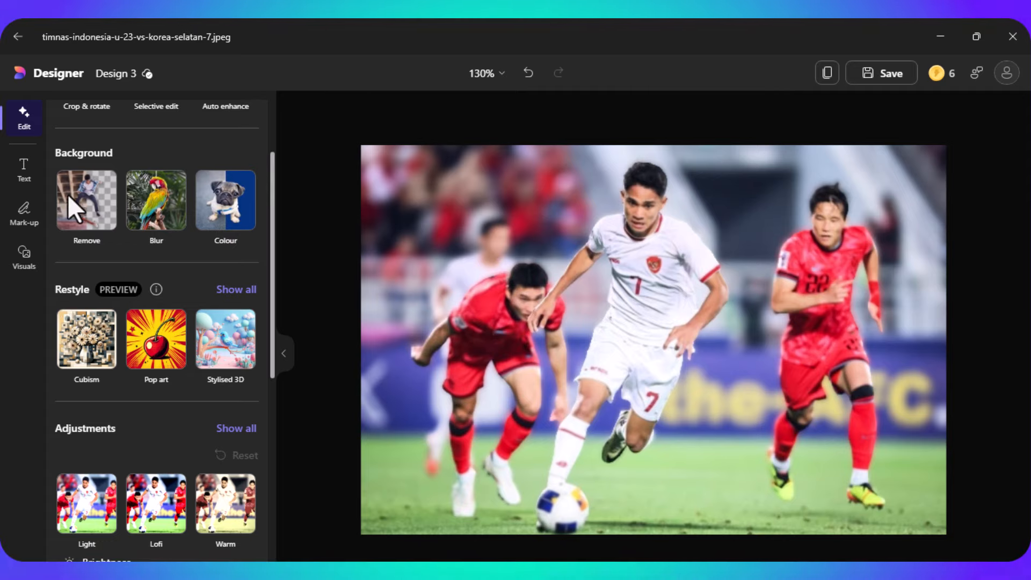
- Add the NEW POST text design, enlarge it and fit it into the photo's upper-left corner
click(20, 173)
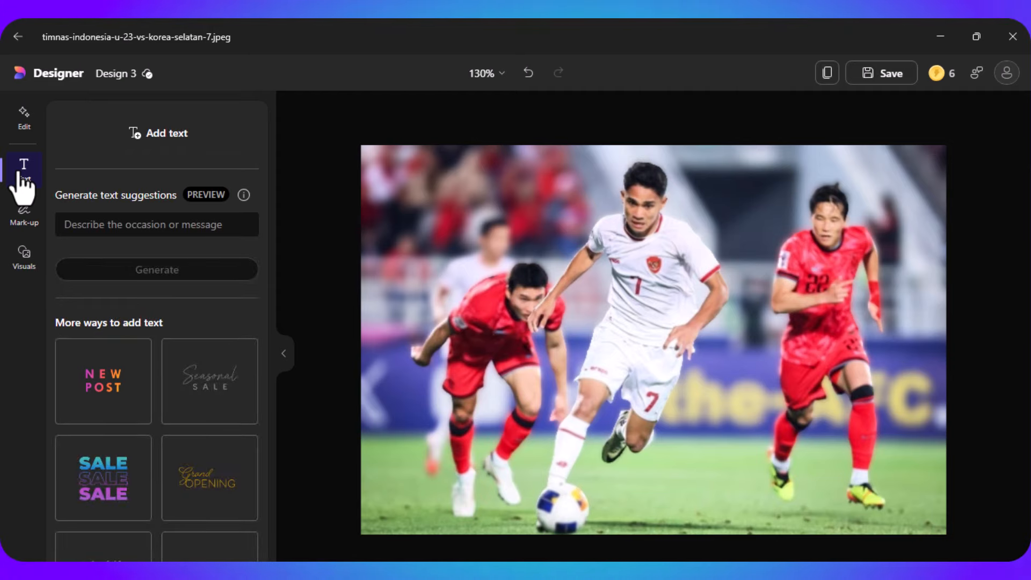
click(110, 411)
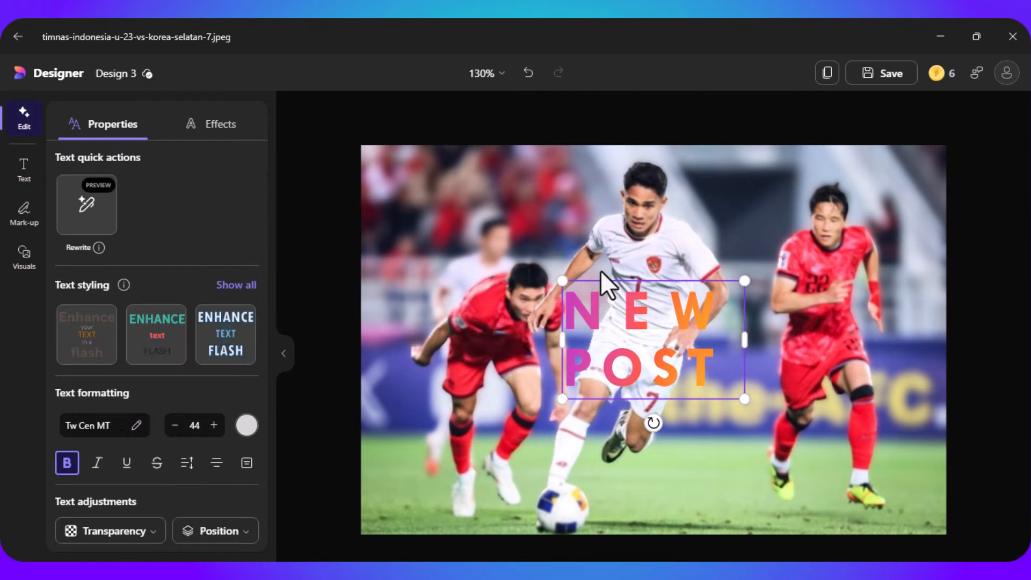
drag(563, 280, 423, 125)
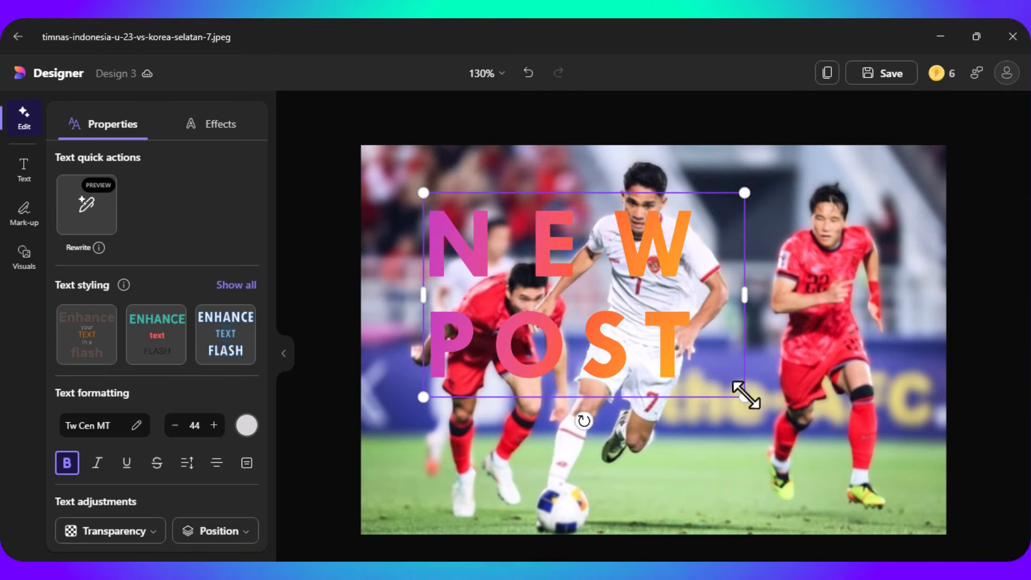
drag(745, 396, 800, 456)
drag(720, 301, 663, 255)
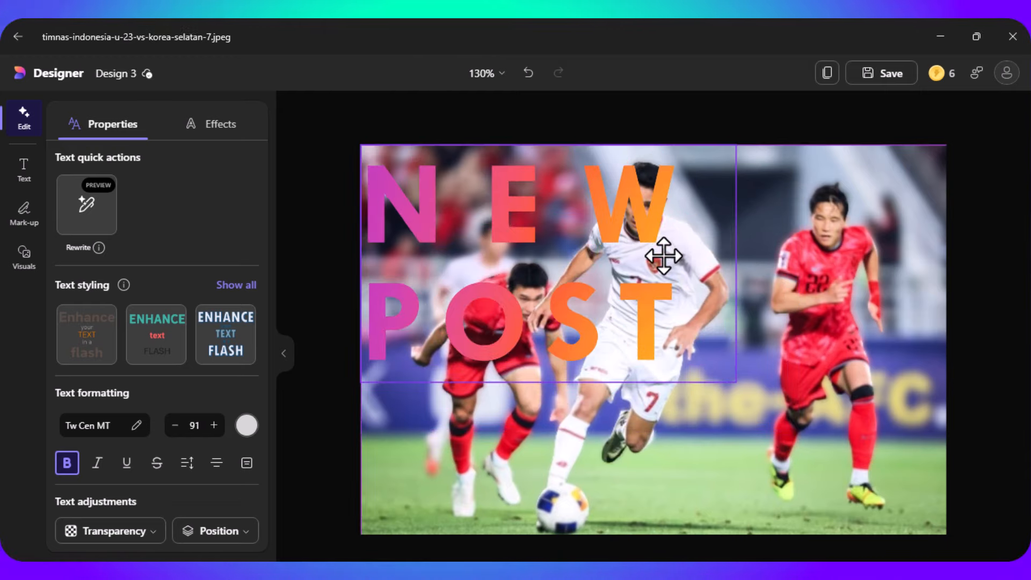
drag(735, 381, 654, 330)
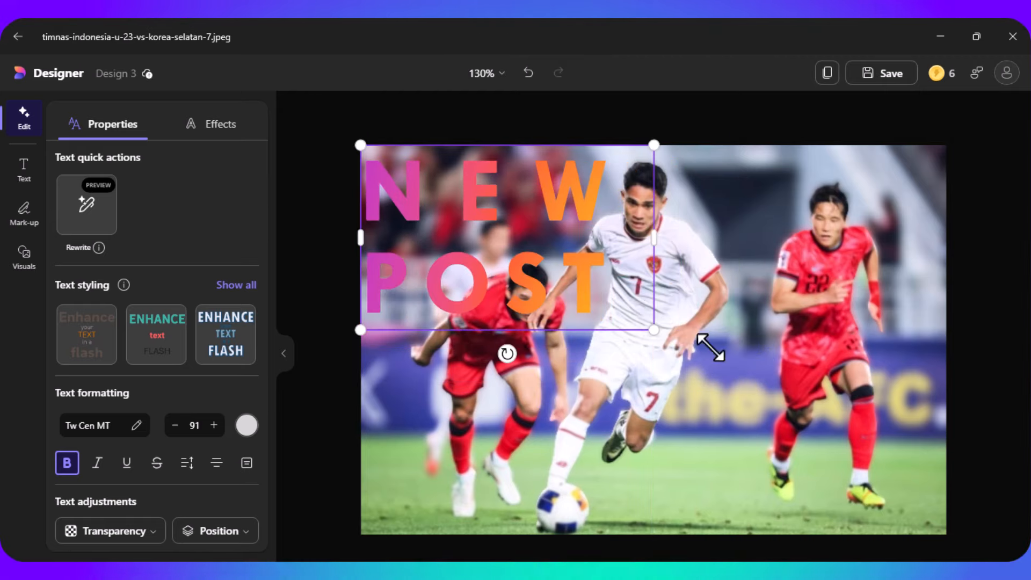
click(775, 417)
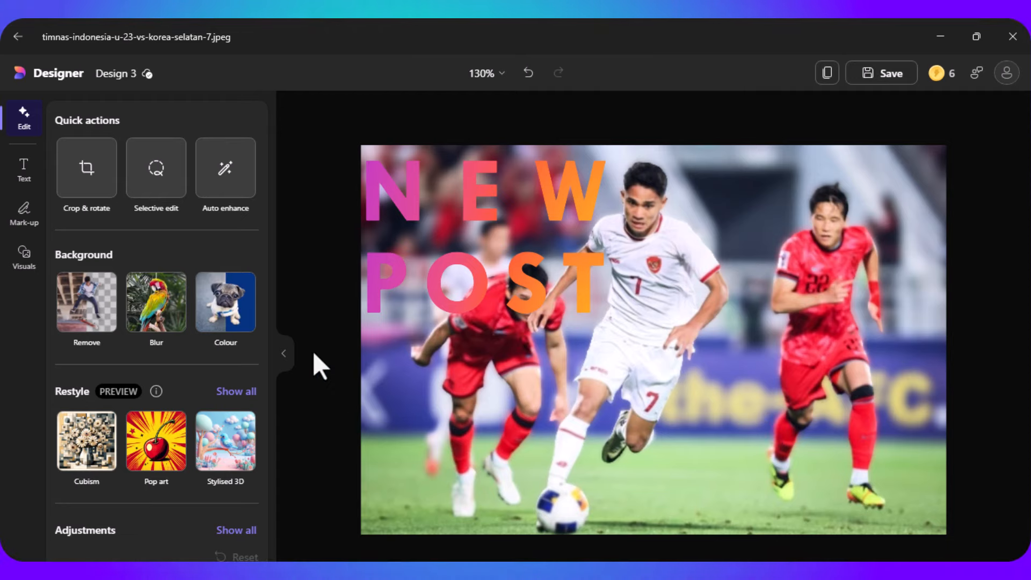
- Draw a blue freehand pen stroke of thickness 6 on the grass, ending beside the ball
click(27, 226)
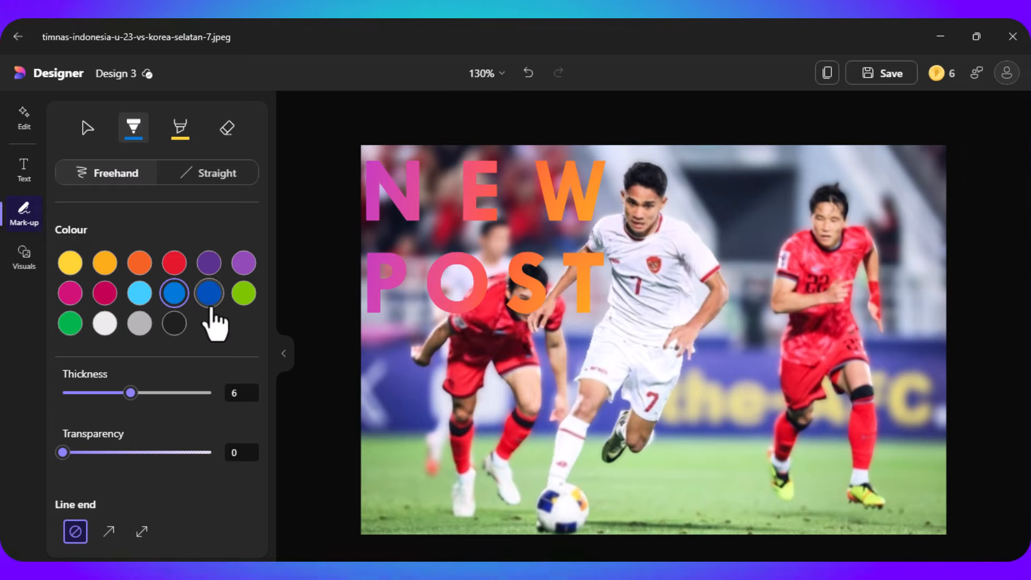
mouse_move(434, 496)
mouse_down()
mouse_move(430, 505)
mouse_move(461, 513)
mouse_move(532, 512)
mouse_up()
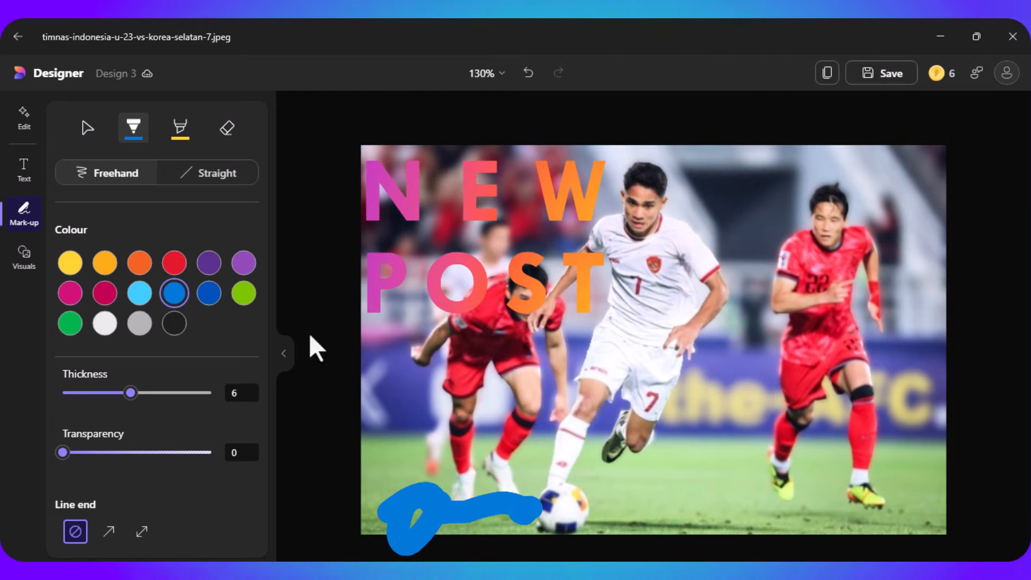
- Insert the recommended airmail envelope graphic, shrink it and place it in the photo's lower-right corner
click(26, 262)
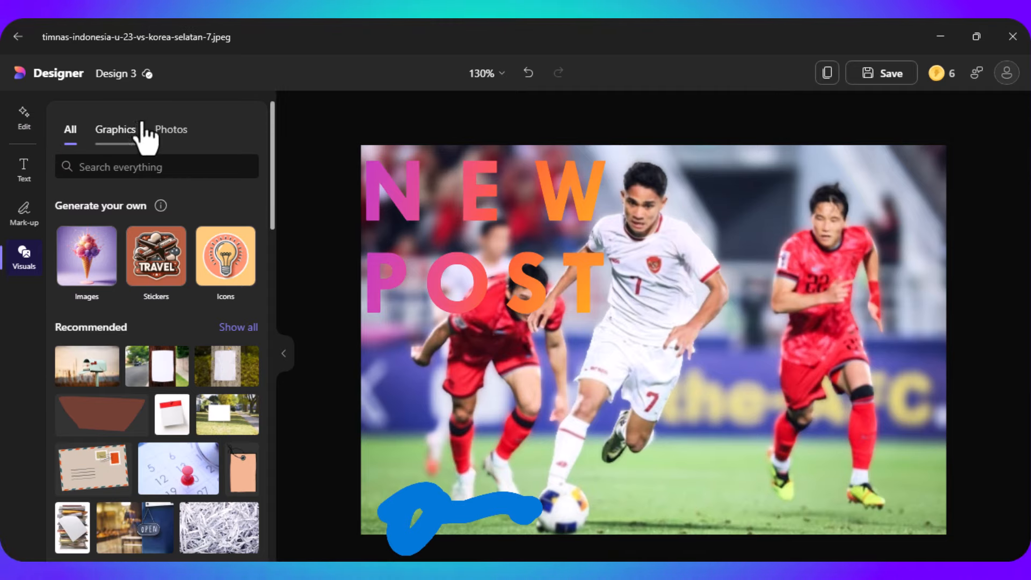
click(126, 134)
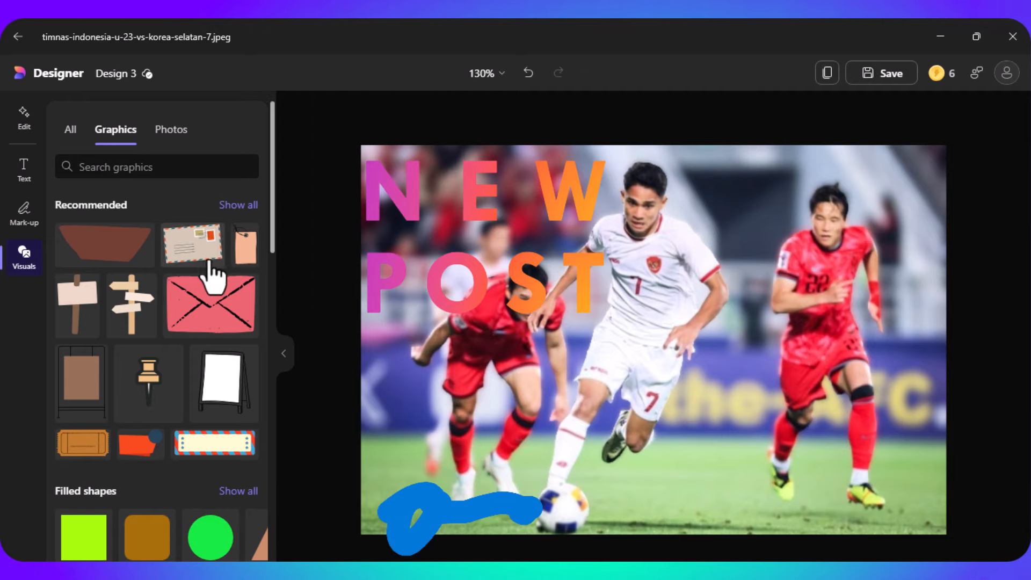
click(195, 243)
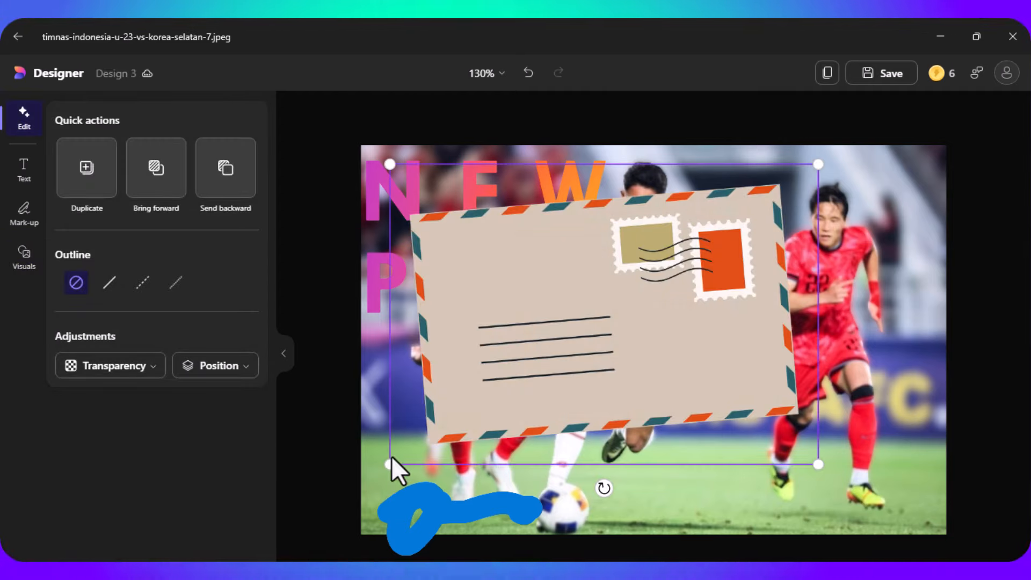
drag(391, 464, 625, 361)
drag(675, 263, 798, 415)
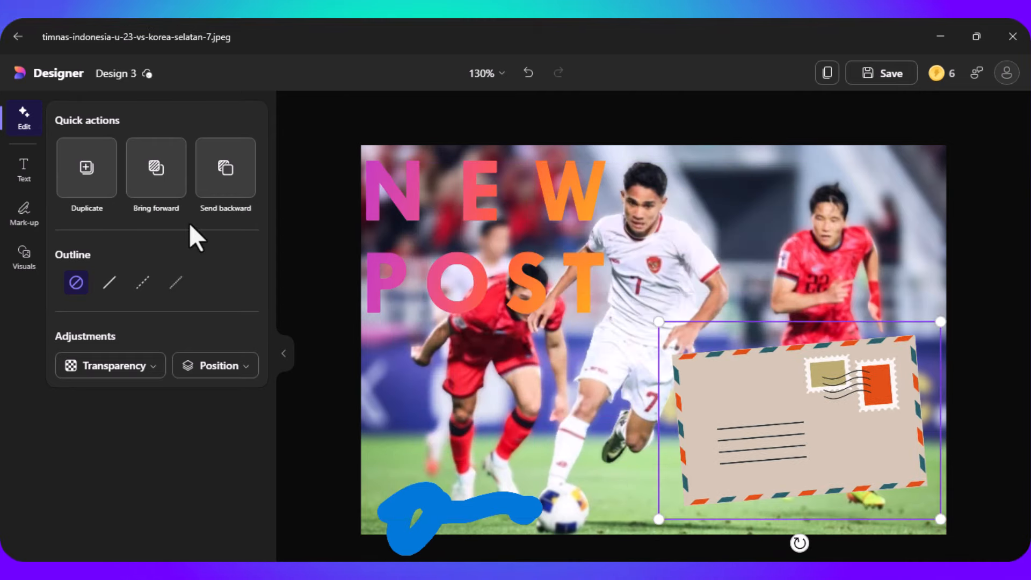
- Insert the snowy forest winter photo, shrink it and place it over the left part of the envelope
click(30, 263)
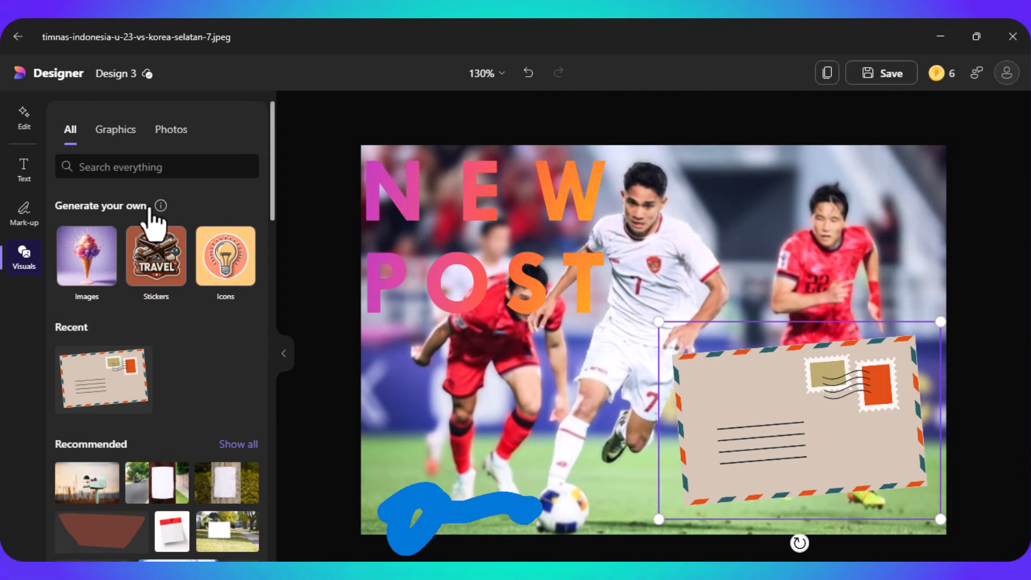
click(179, 135)
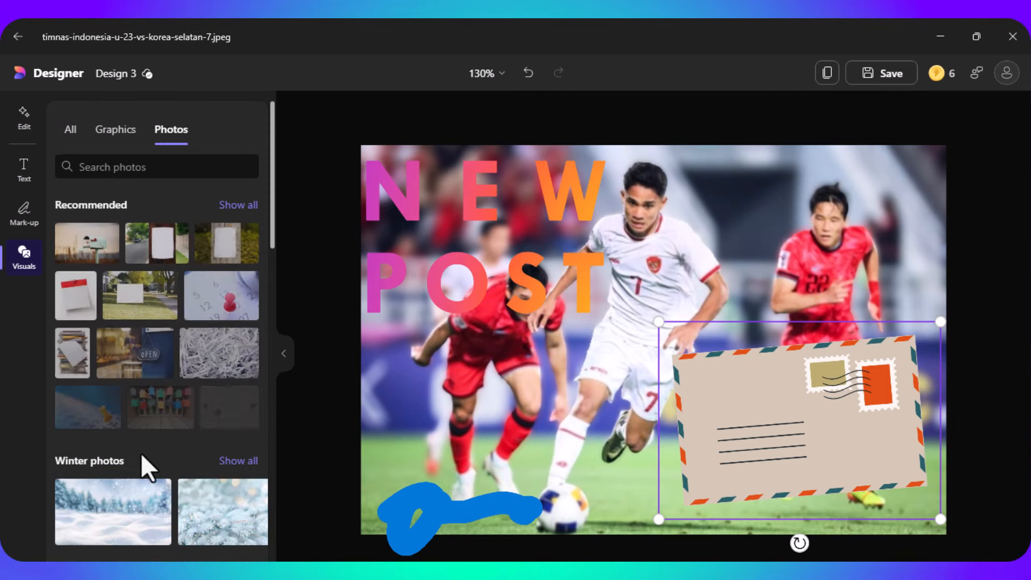
click(134, 511)
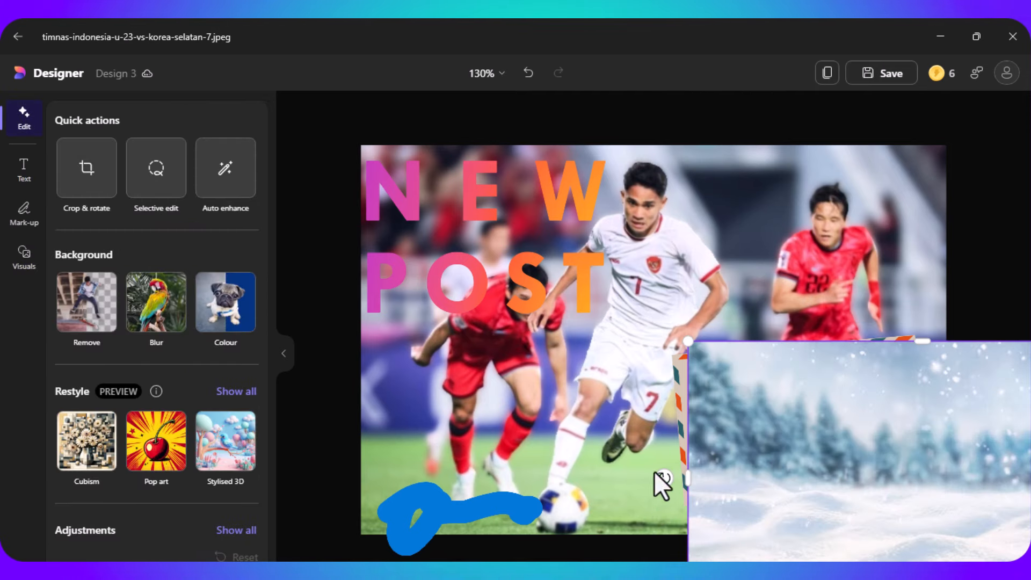
drag(881, 476, 596, 292)
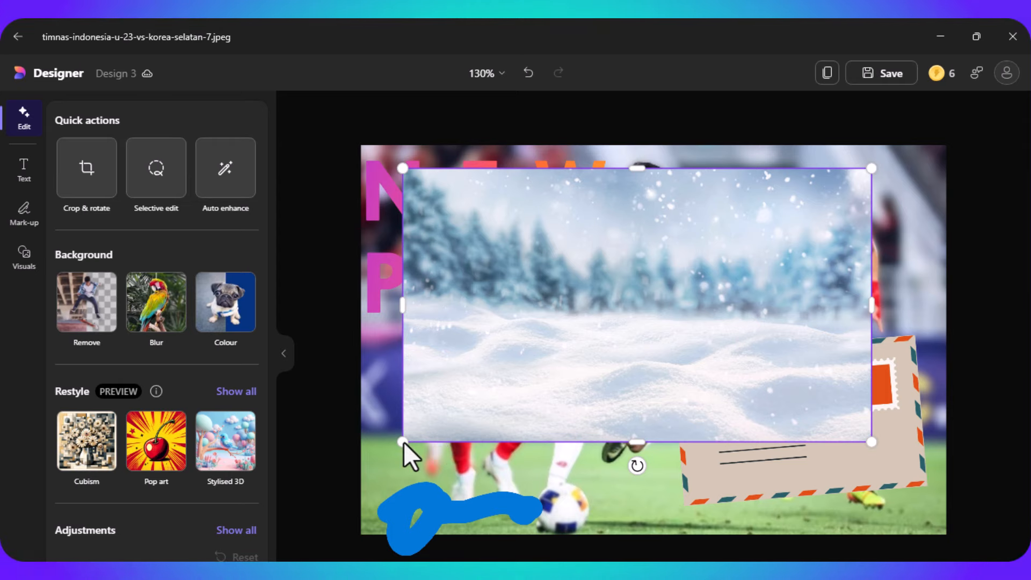
drag(404, 442, 669, 277)
drag(736, 263, 698, 424)
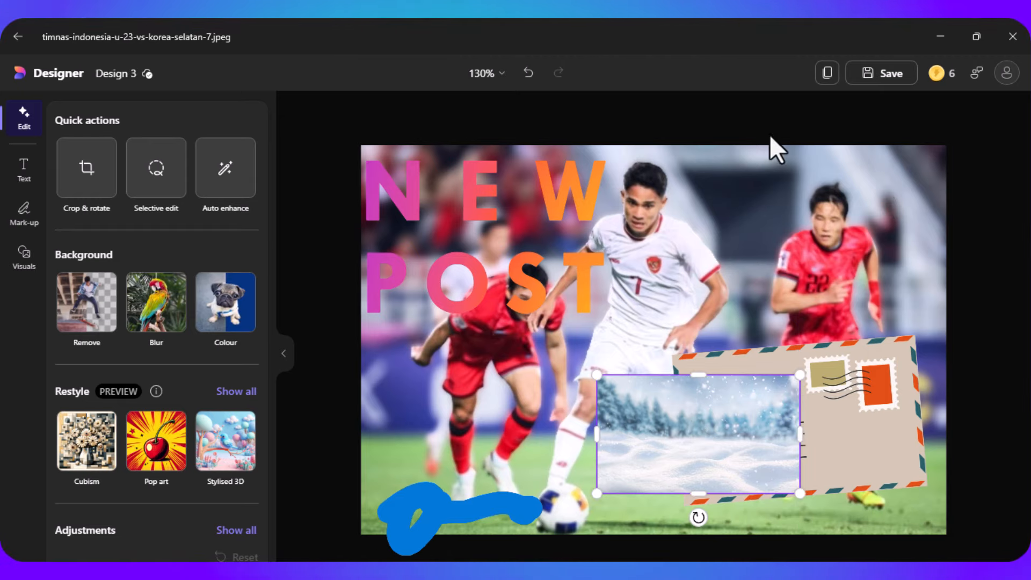
- Save the design as a JPG copy named timnas-indonesia-u-23-vs-korea-selatan-7 in the file percobaan folder
click(870, 78)
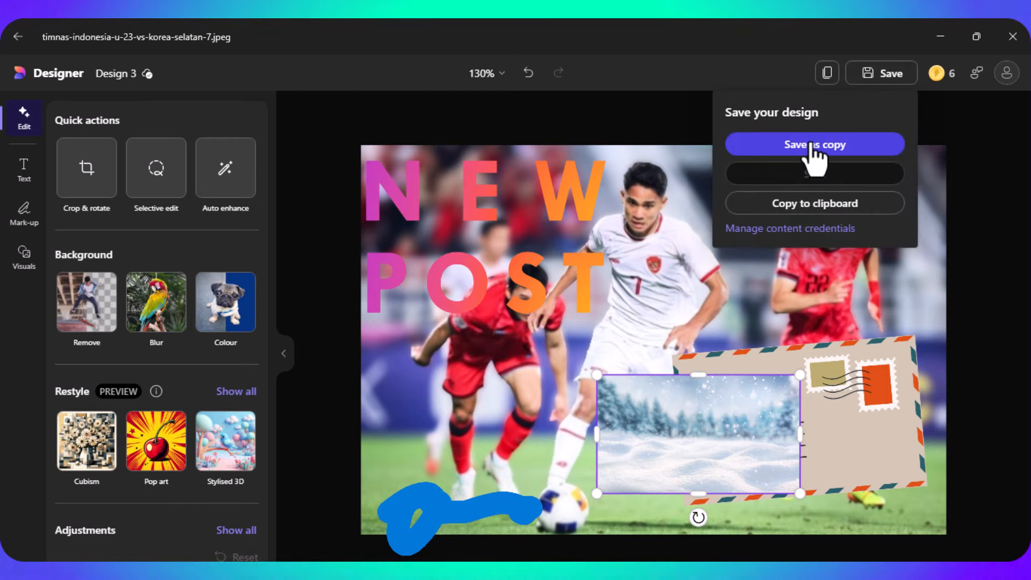
click(849, 150)
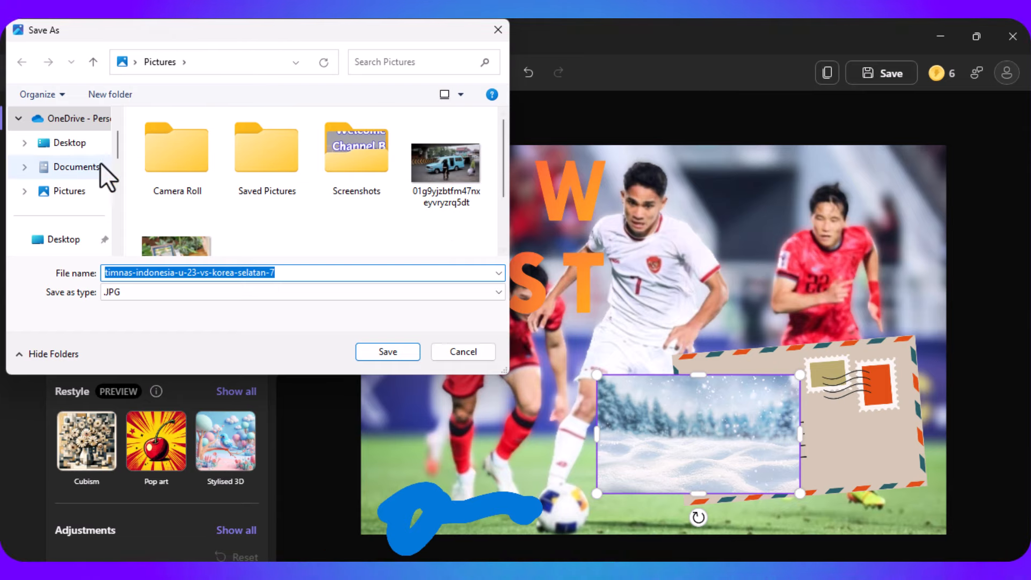
drag(119, 148, 115, 196)
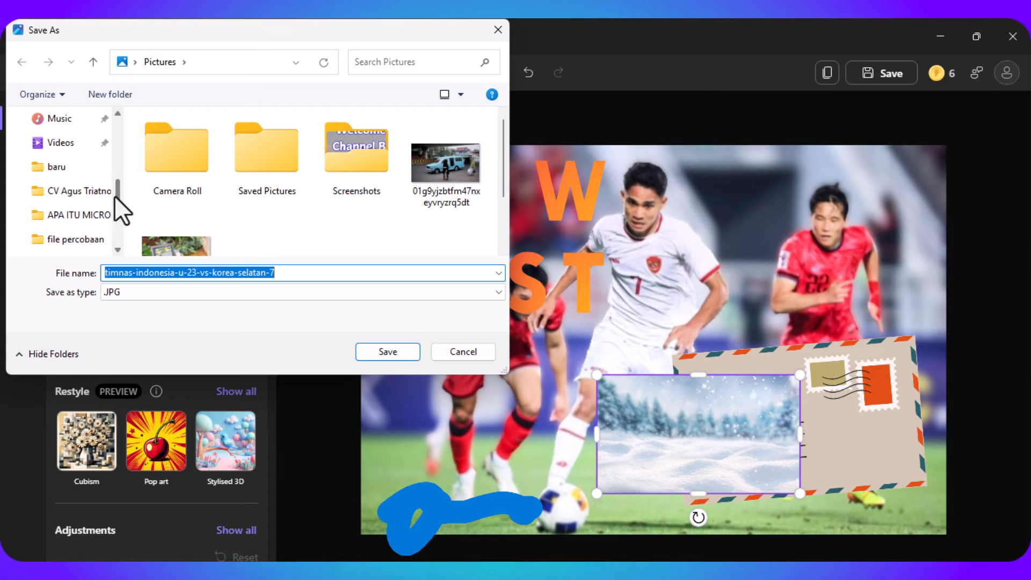
click(96, 215)
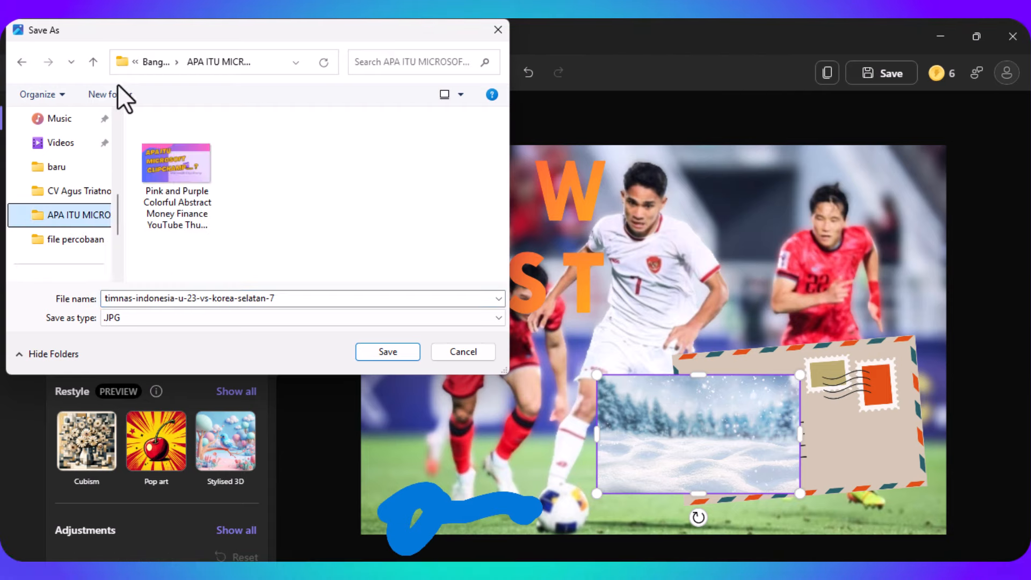
click(93, 62)
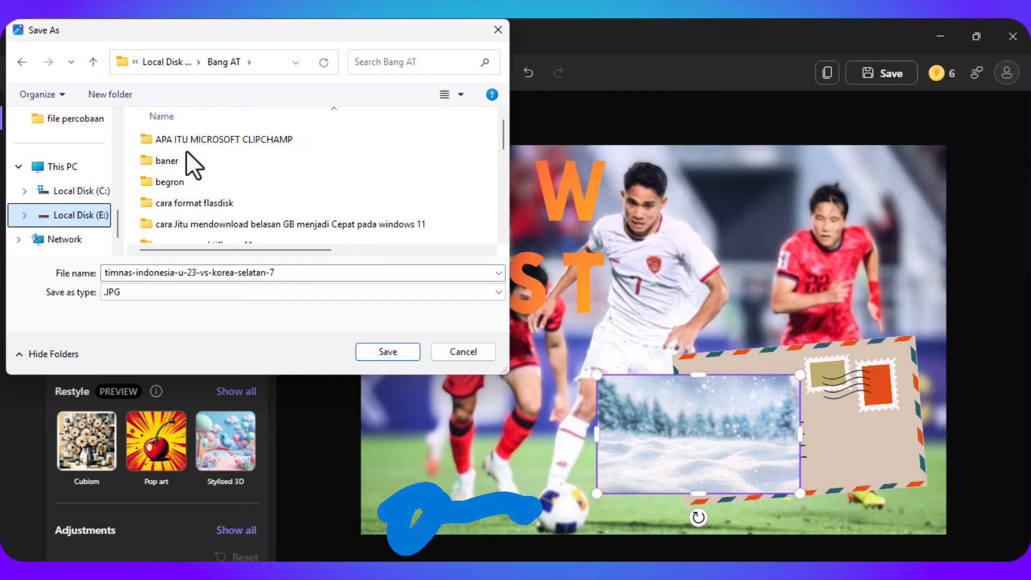
drag(497, 140, 505, 166)
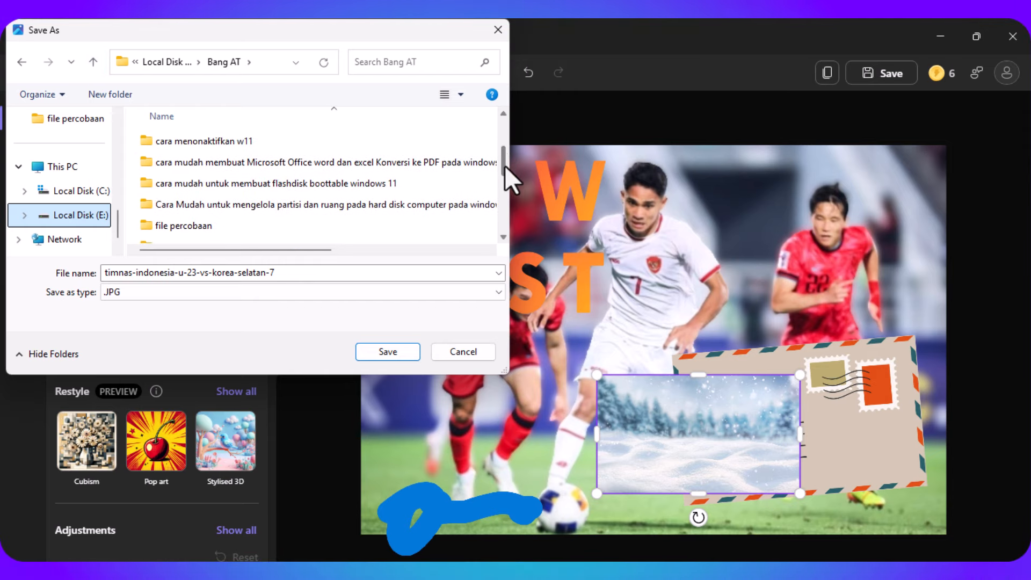
double_click(353, 228)
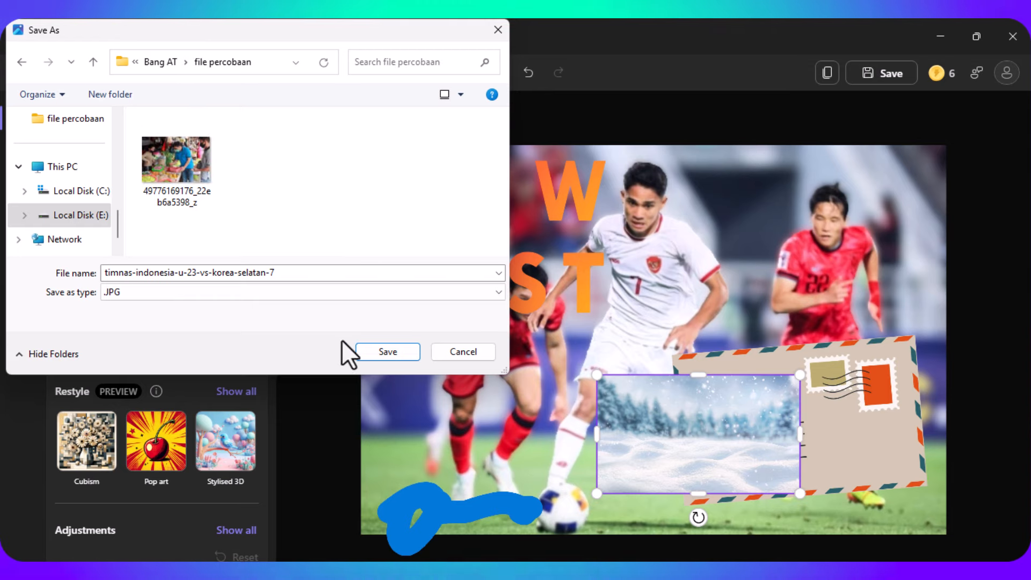
click(378, 352)
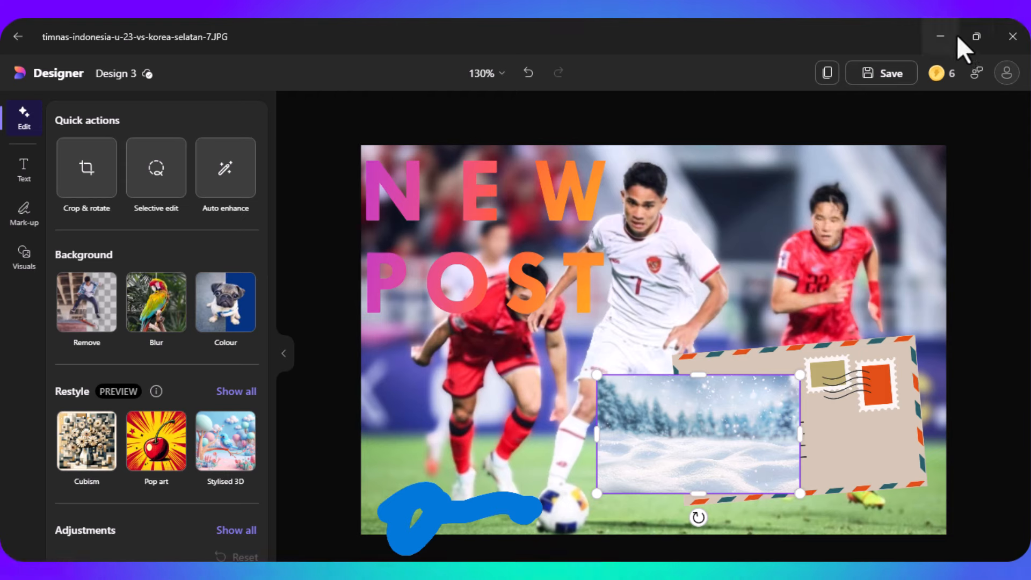
- Switch to File Explorer, view the saved JPG from the file percobaan folder, and minimise the windows to the desktop
click(941, 36)
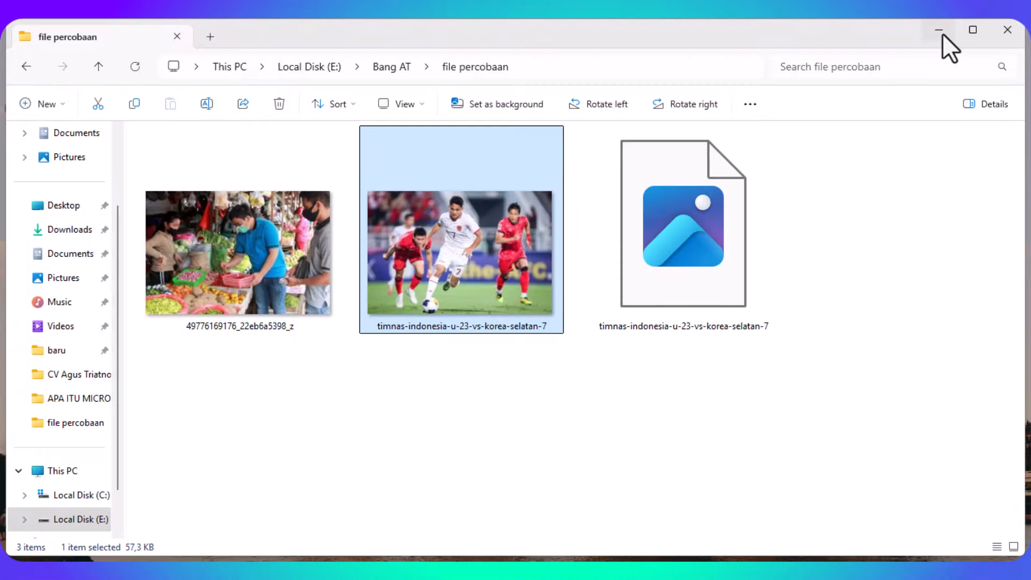
double_click(686, 278)
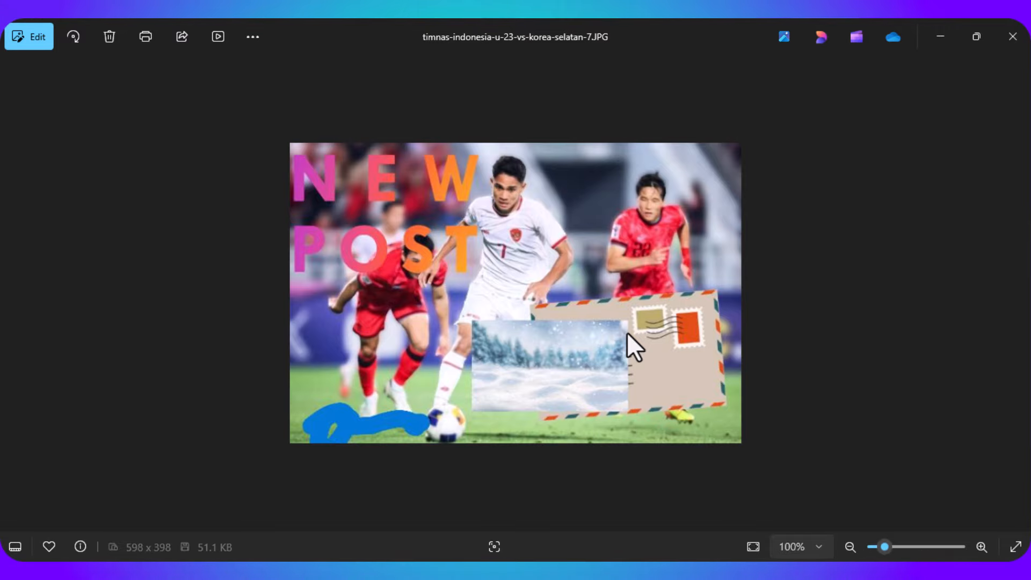
click(937, 35)
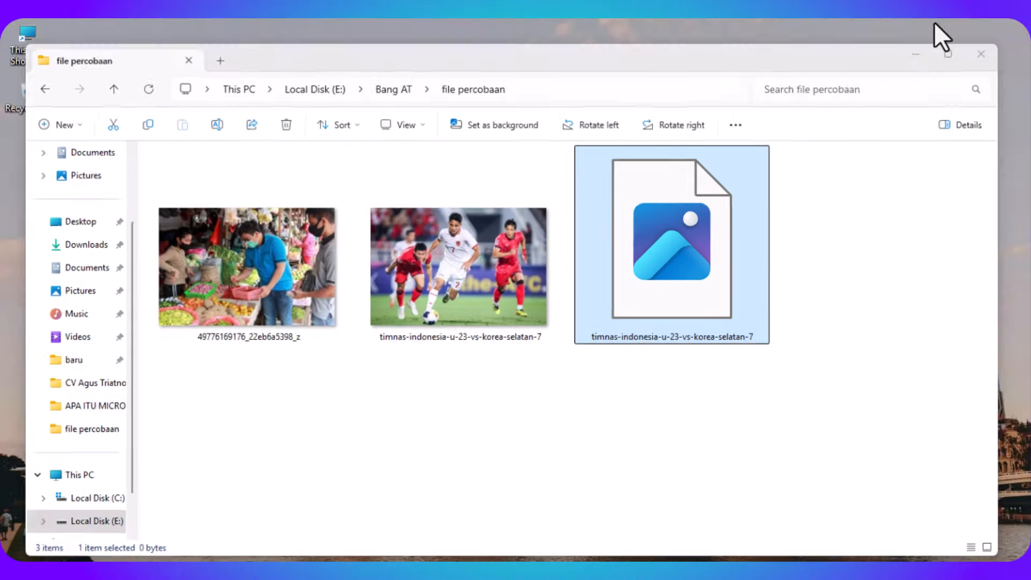
click(937, 32)
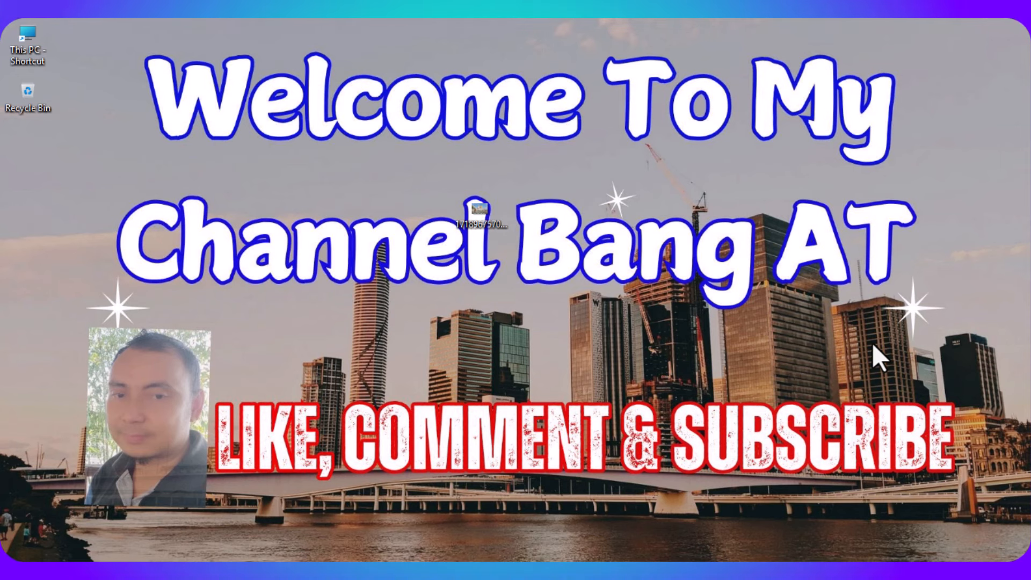
mouse_move(709, 570)
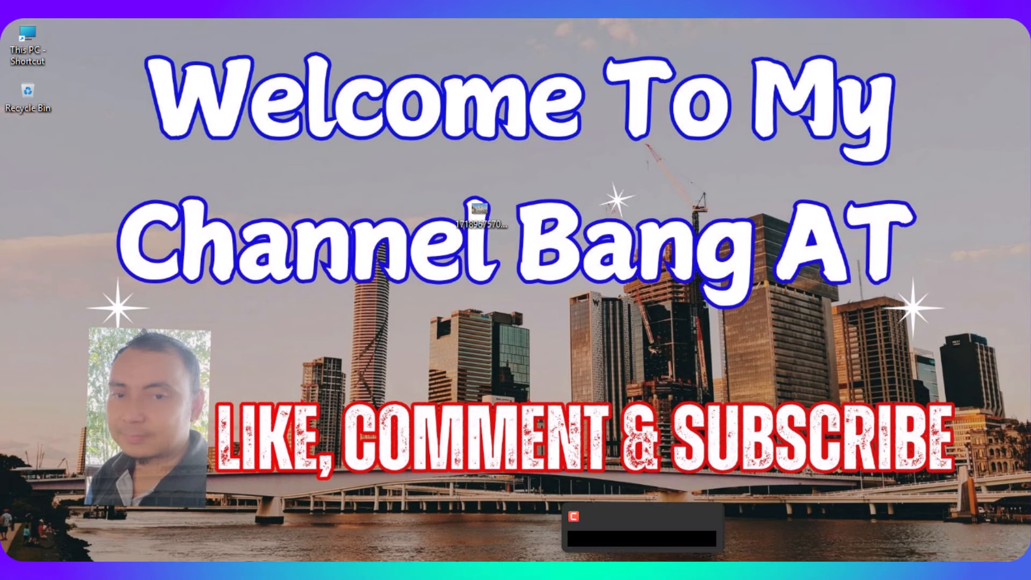